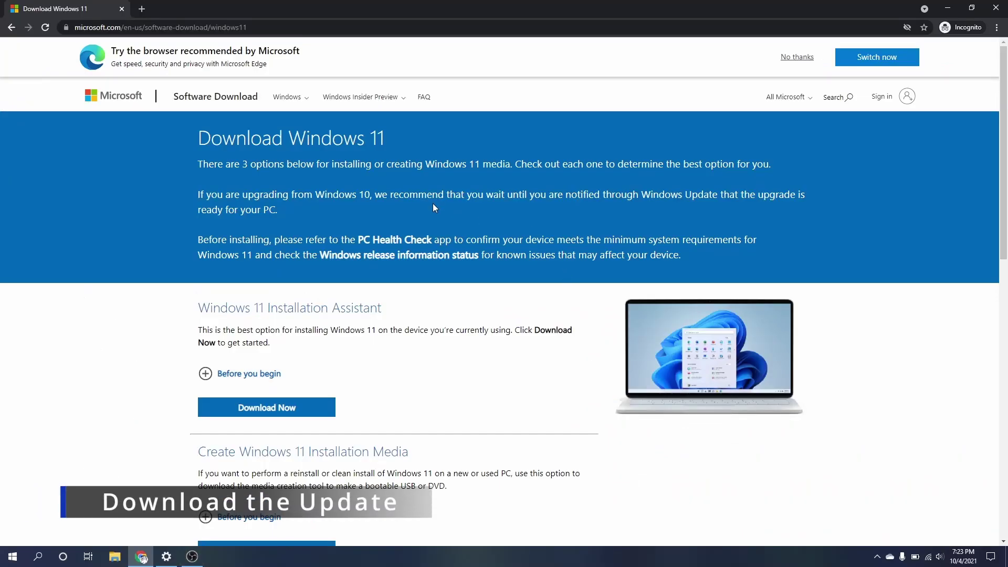
Expand the requirements section and download the Windows 11 Installation Assistant
scroll(482, 209, down, 1)
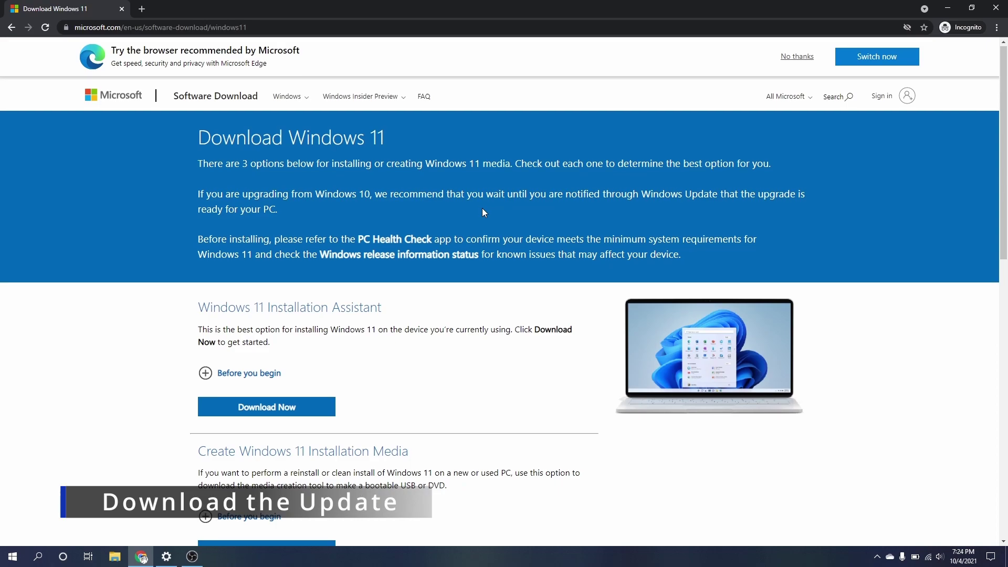
scroll(482, 209, down, 2)
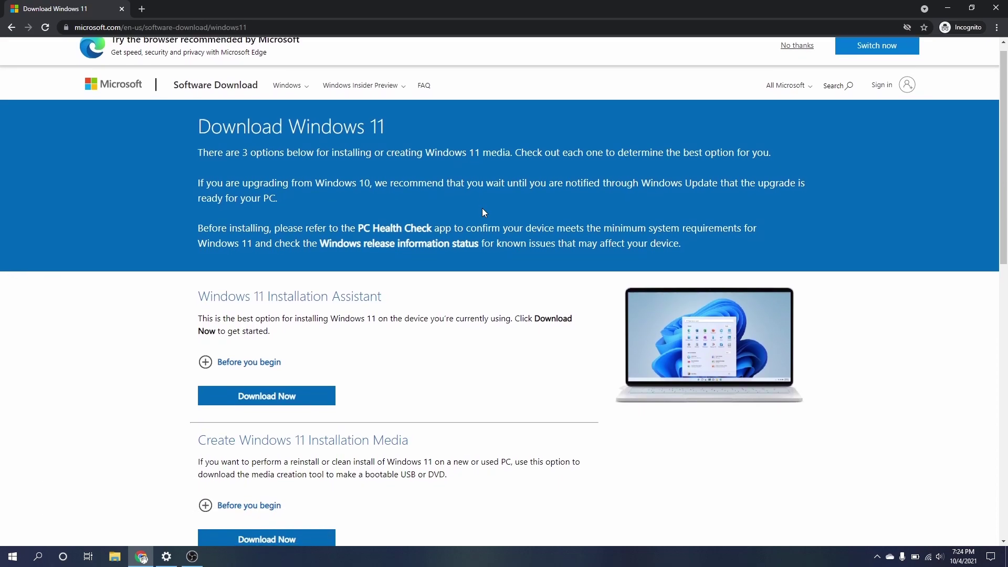
scroll(484, 213, down, 2)
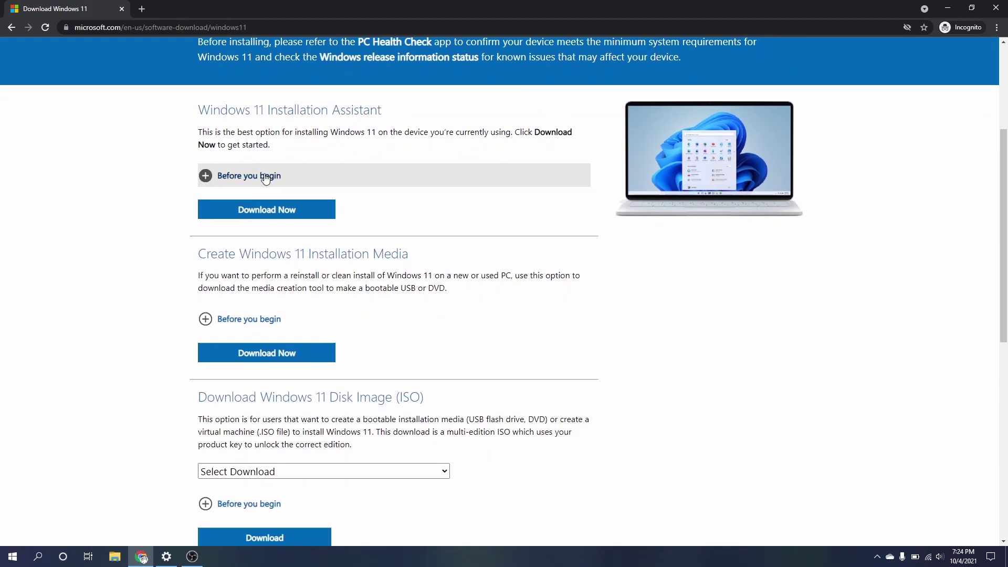
click(265, 175)
scroll(426, 295, down, 1)
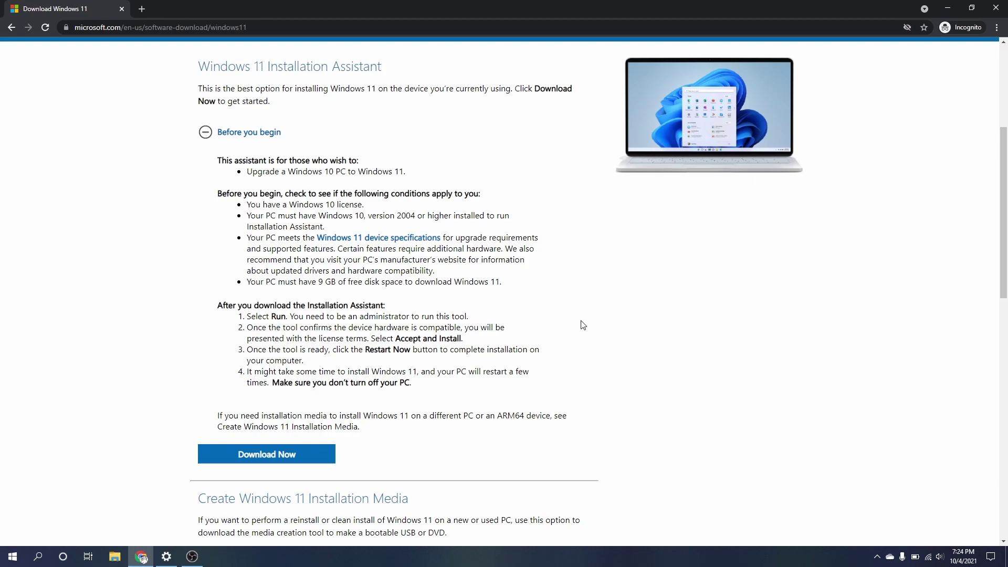
click(291, 454)
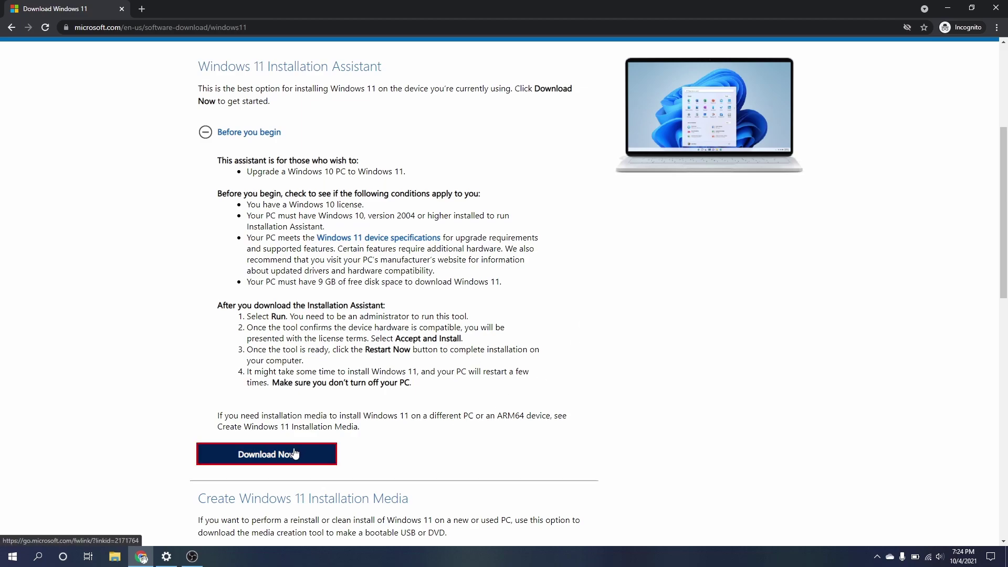
Download the Windows 11 Media Creation Tool from further down the page
scroll(620, 310, down, 8)
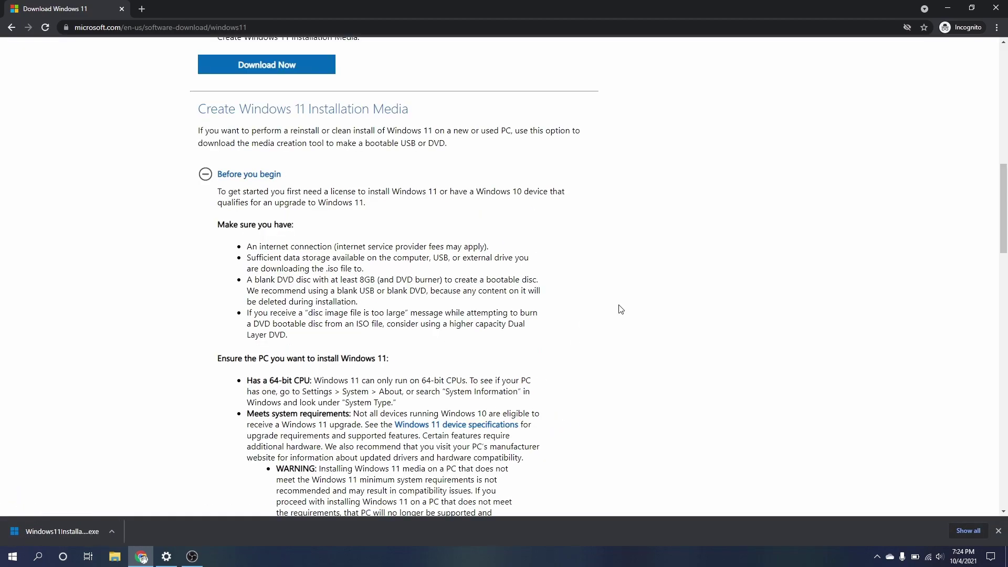
scroll(621, 310, down, 1)
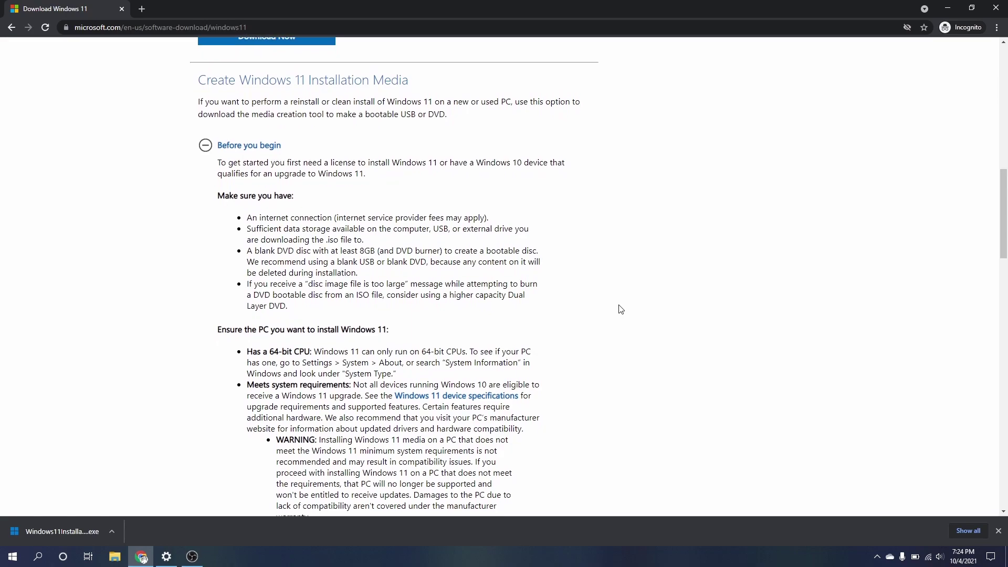
scroll(620, 310, down, 1)
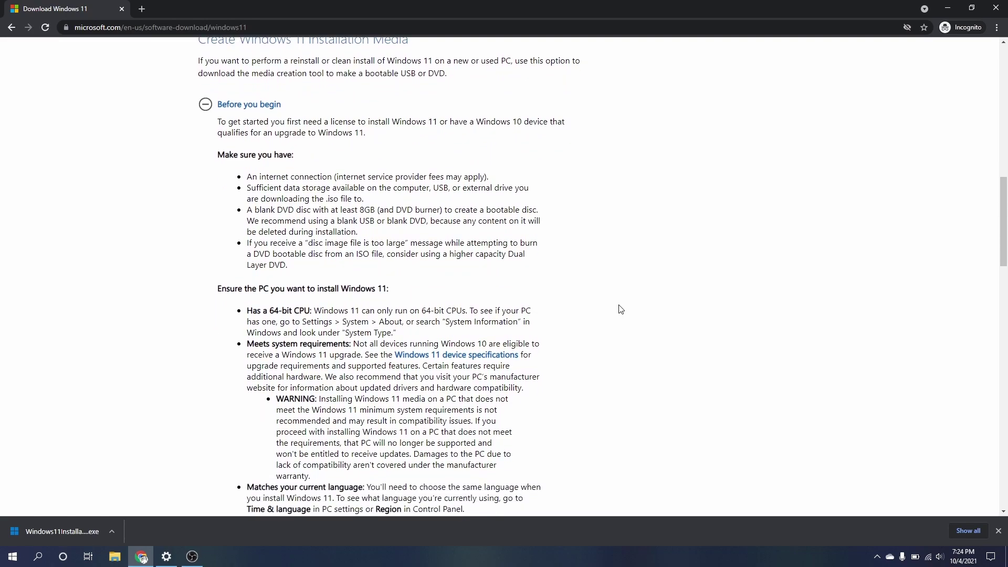
scroll(620, 310, down, 15)
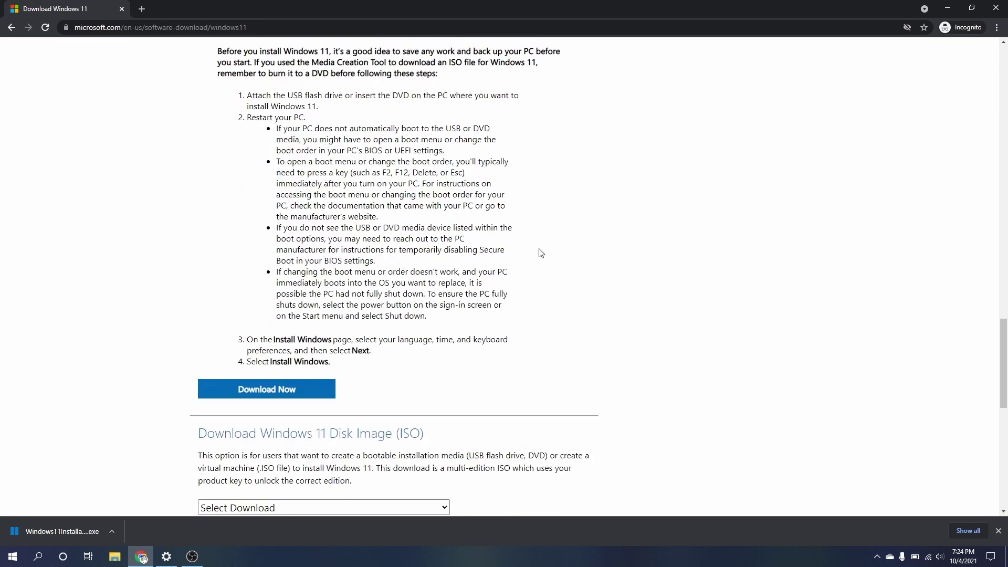
scroll(541, 253, down, 4)
click(302, 215)
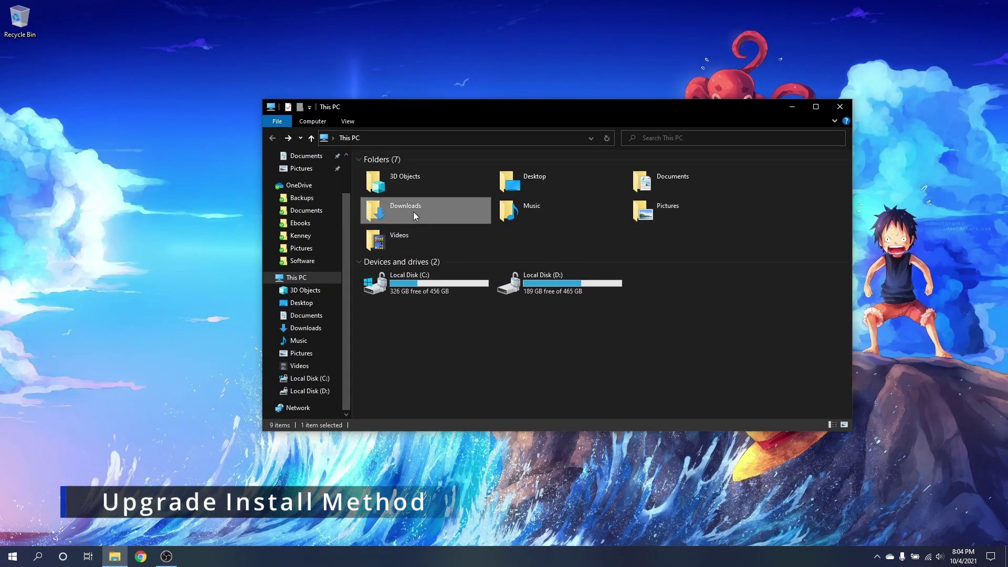
Run Windows11InstallationAssistant from the Downloads folder
double_click(414, 212)
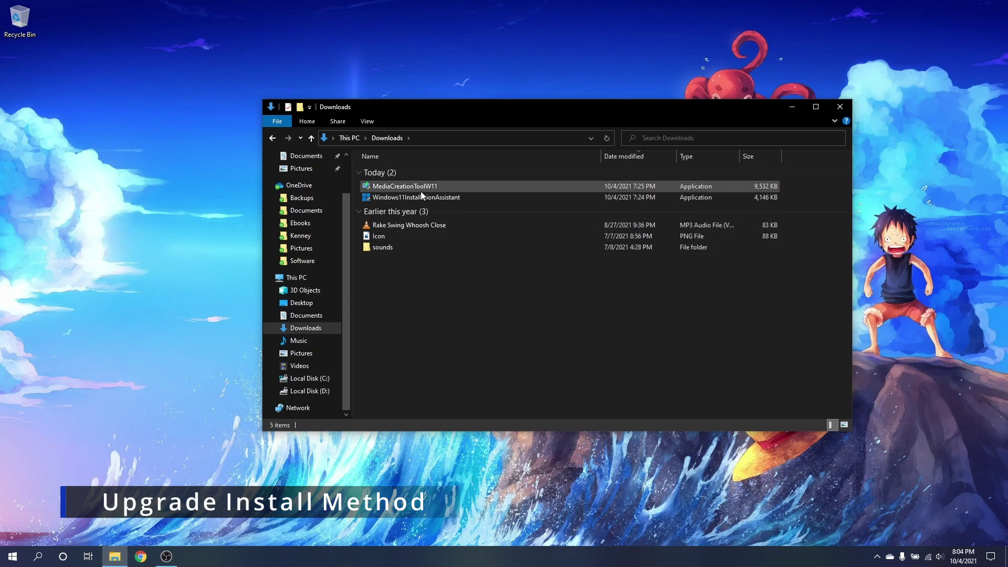
click(421, 196)
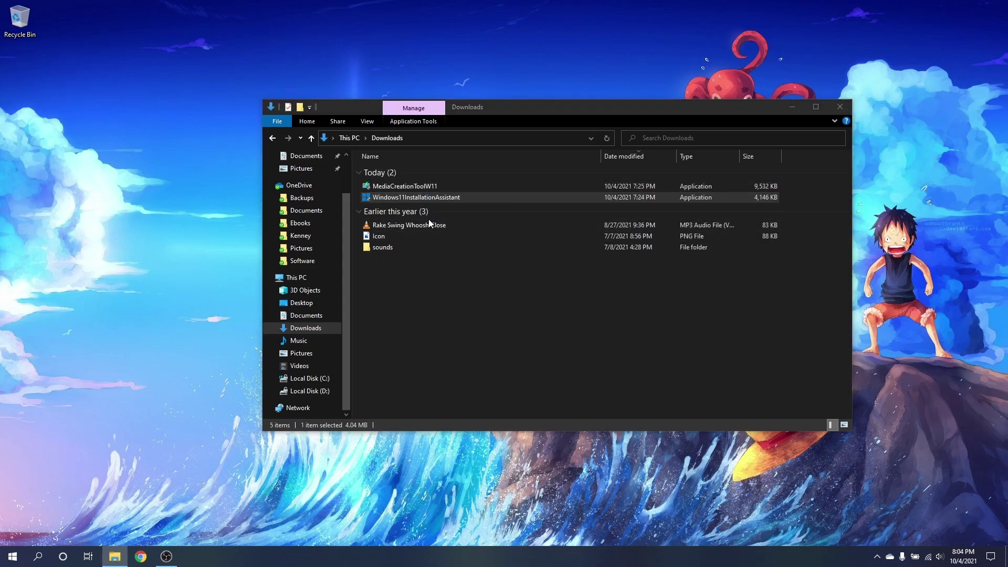
key(Return)
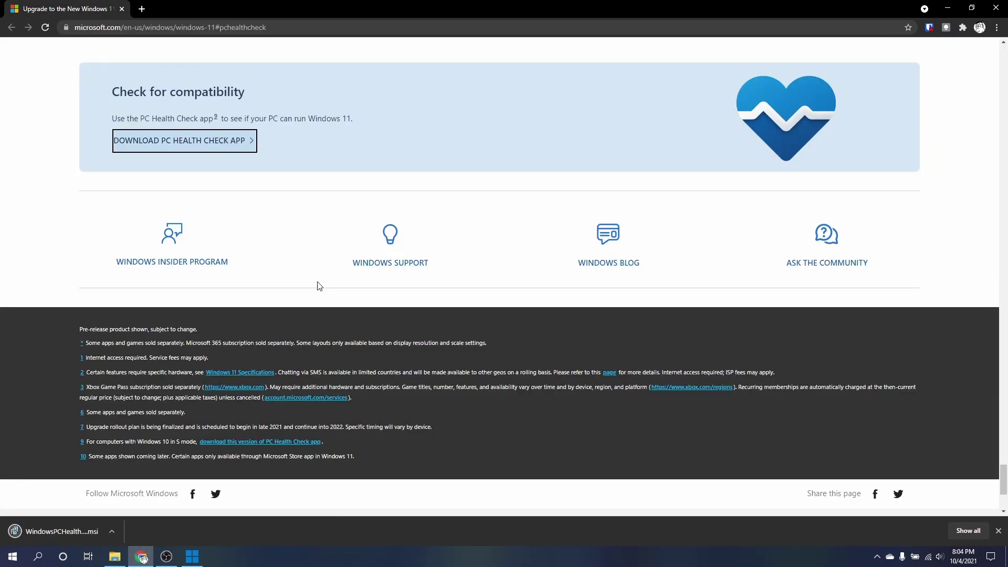
Run the downloaded PC Health Check installer, accept its license, install it and finish setup
click(71, 530)
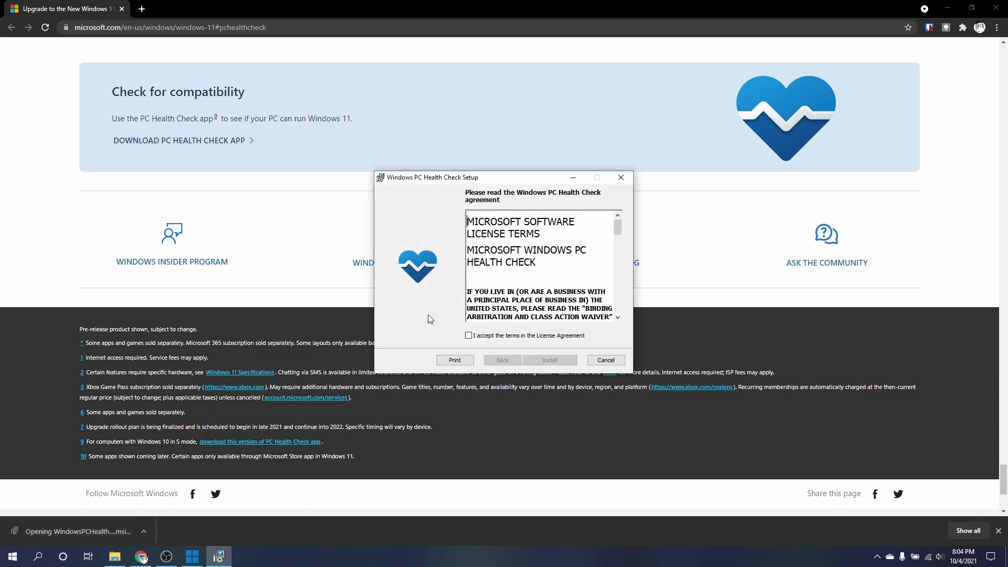
click(505, 338)
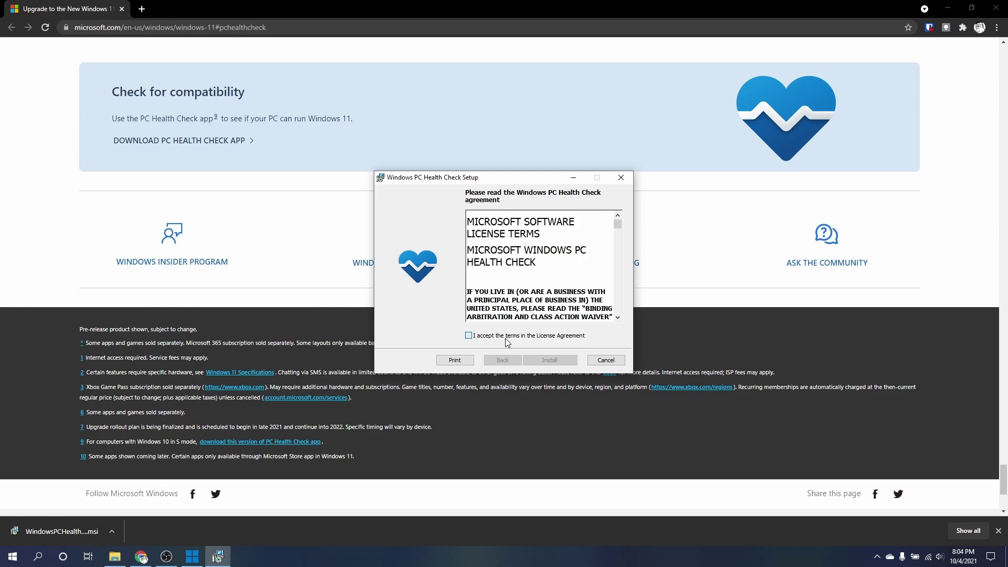
click(548, 361)
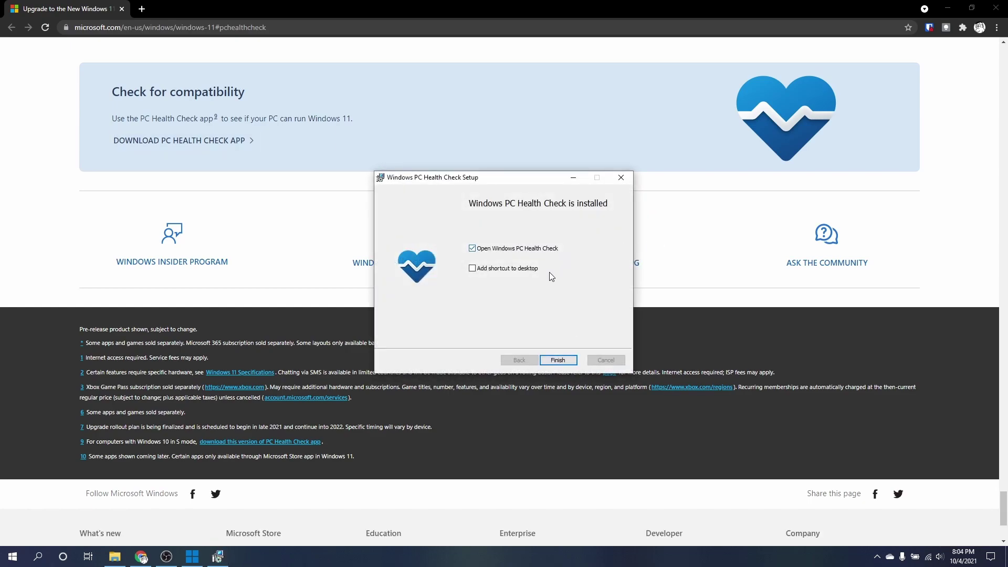
click(557, 360)
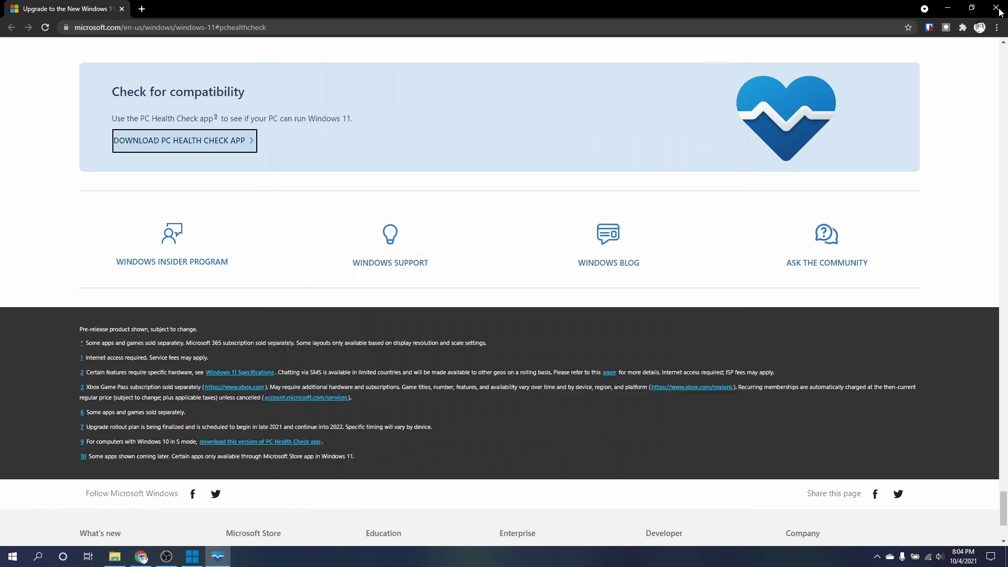
Run the PC Health Check test and review all requirement results before closing them
click(1000, 14)
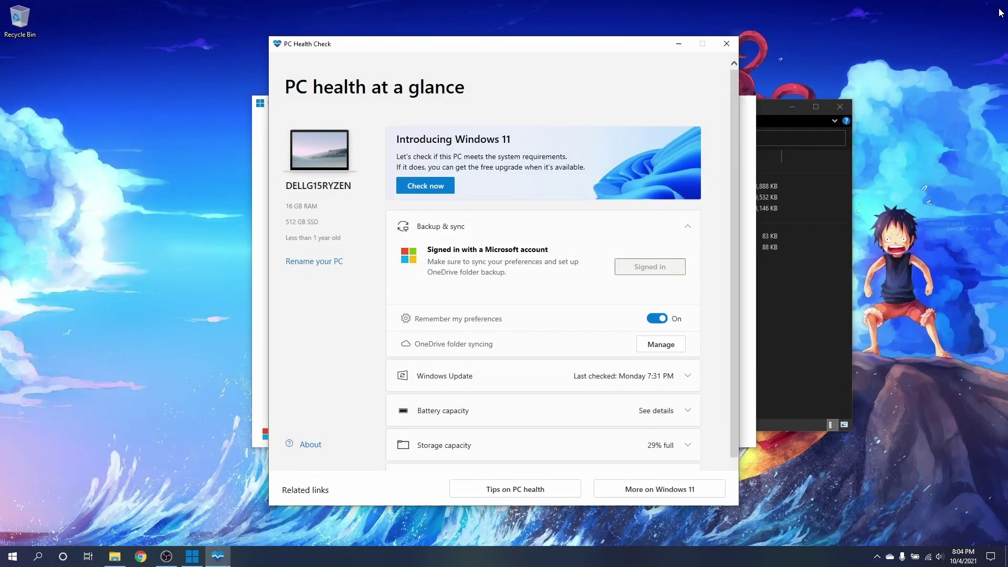
click(440, 190)
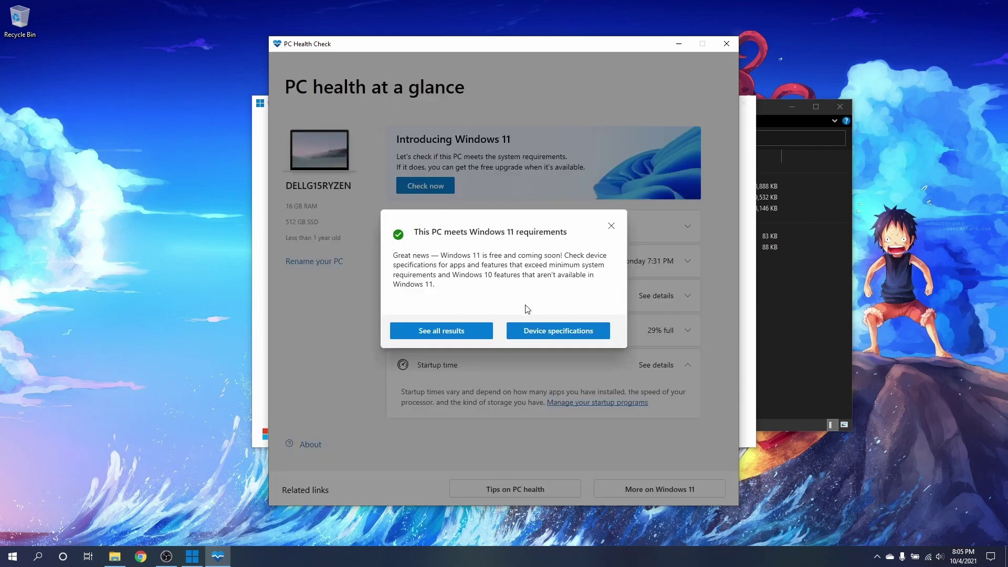
click(468, 332)
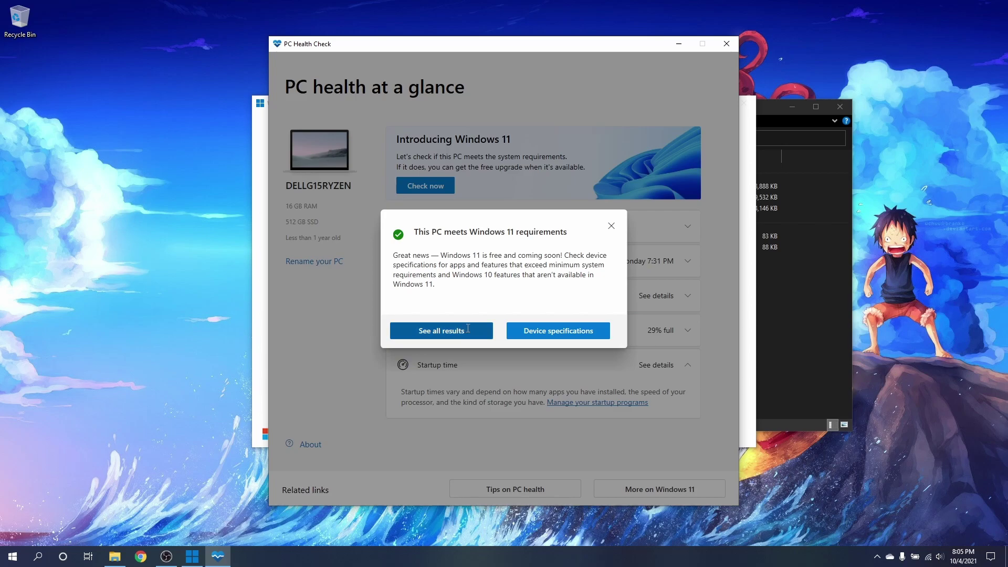
scroll(545, 307, down, 2)
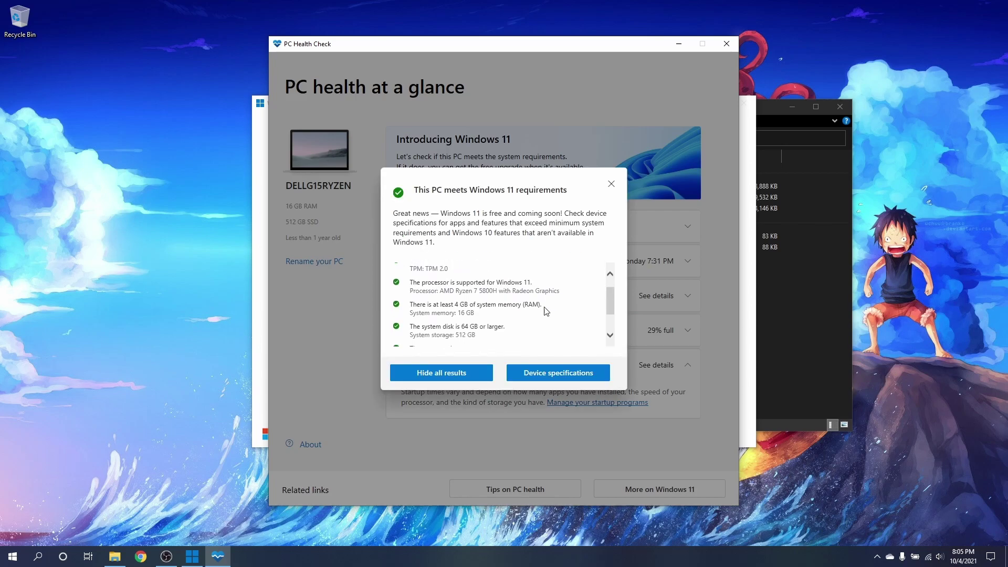
scroll(546, 311, down, 2)
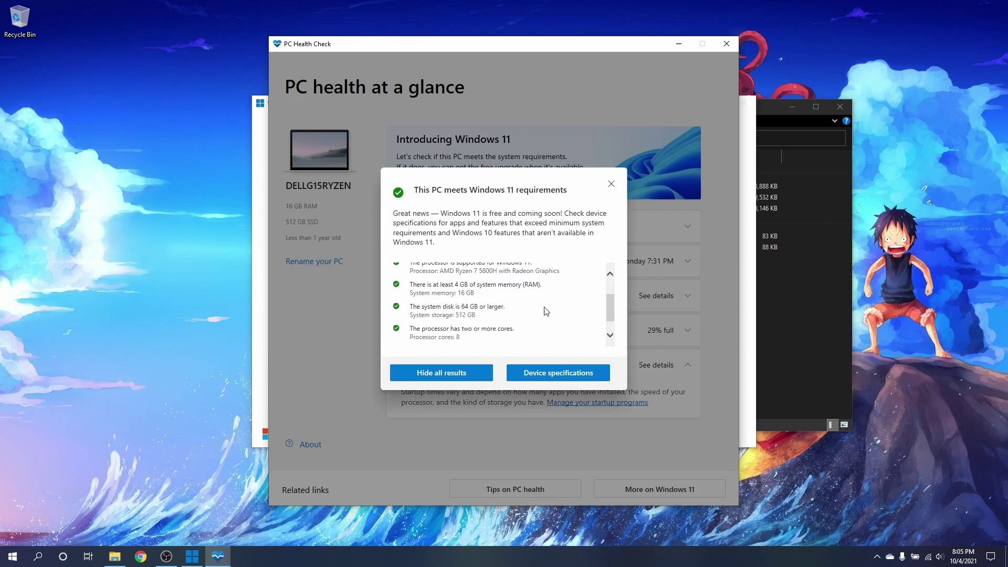
scroll(546, 311, down, 1)
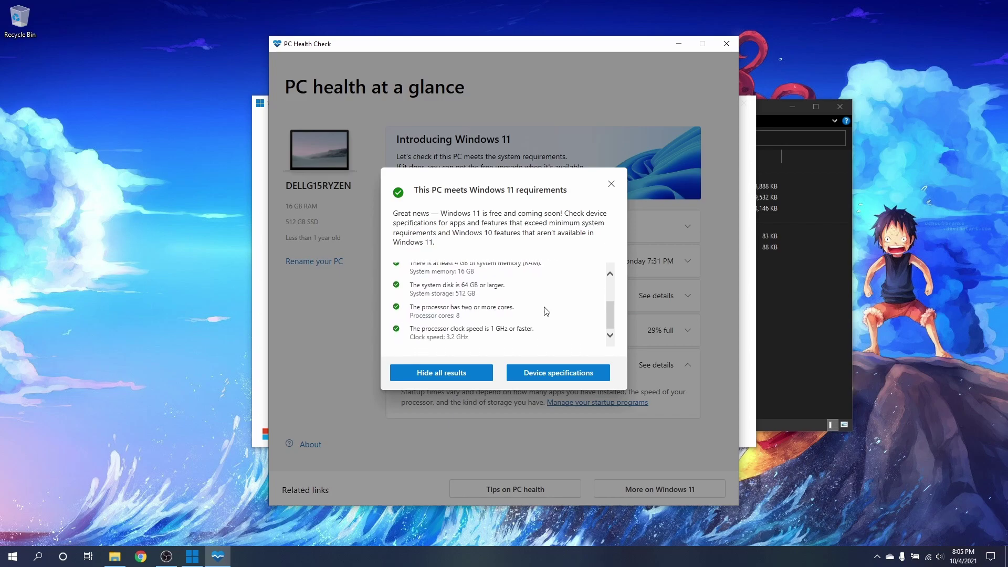
scroll(545, 310, up, 5)
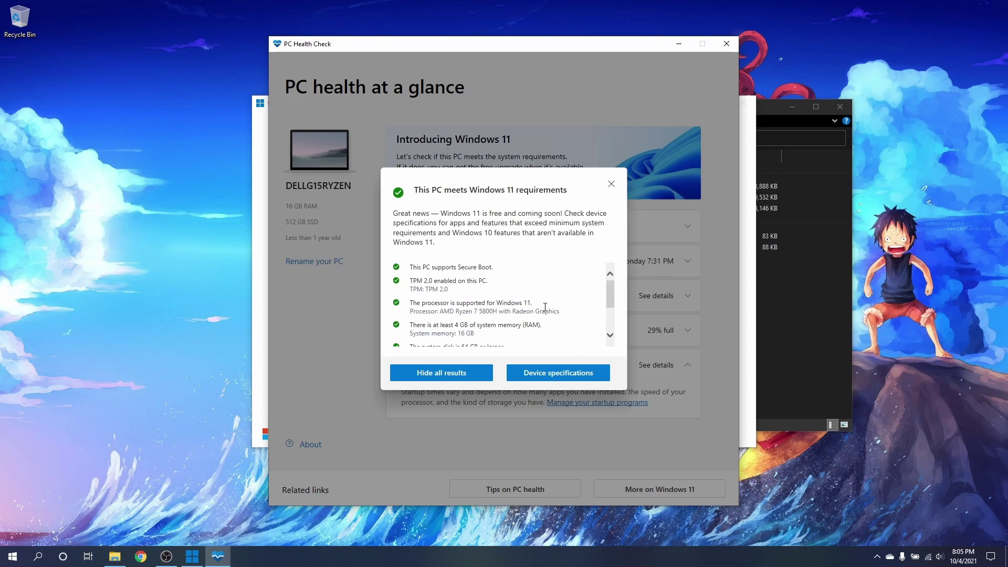
click(611, 184)
Recheck compatibility in the Installation Assistant and accept the license to start installing Windows 11
click(742, 199)
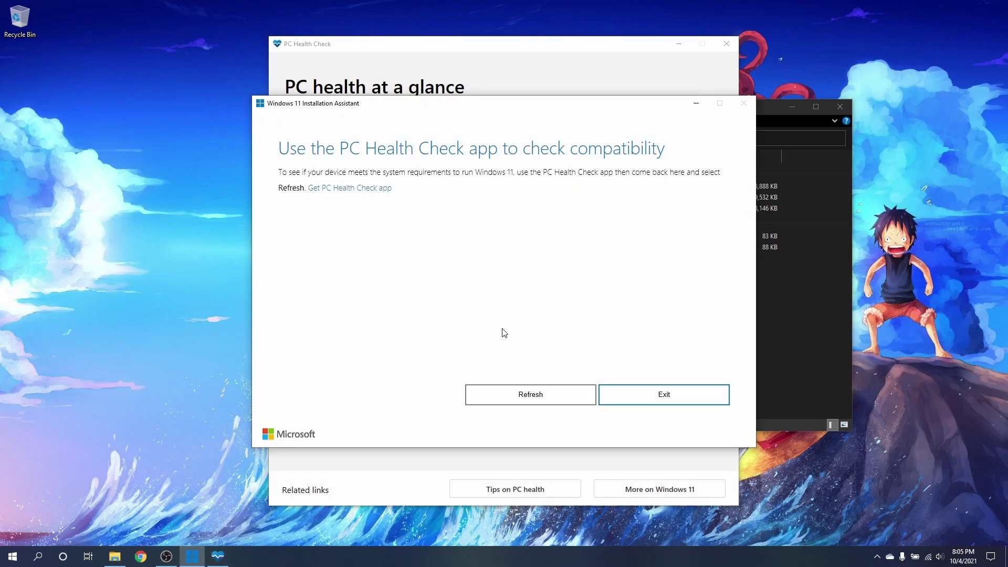
click(523, 396)
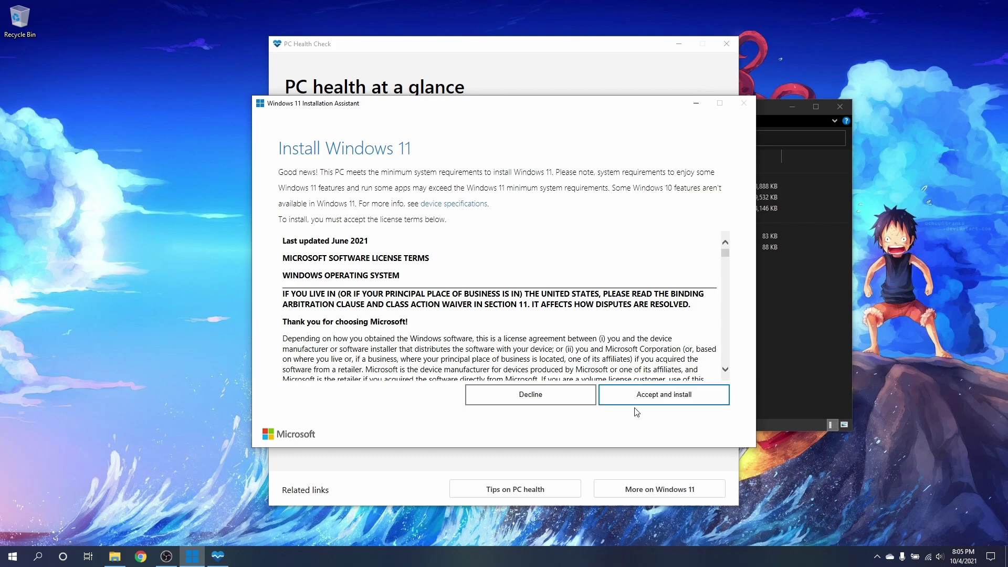
click(656, 404)
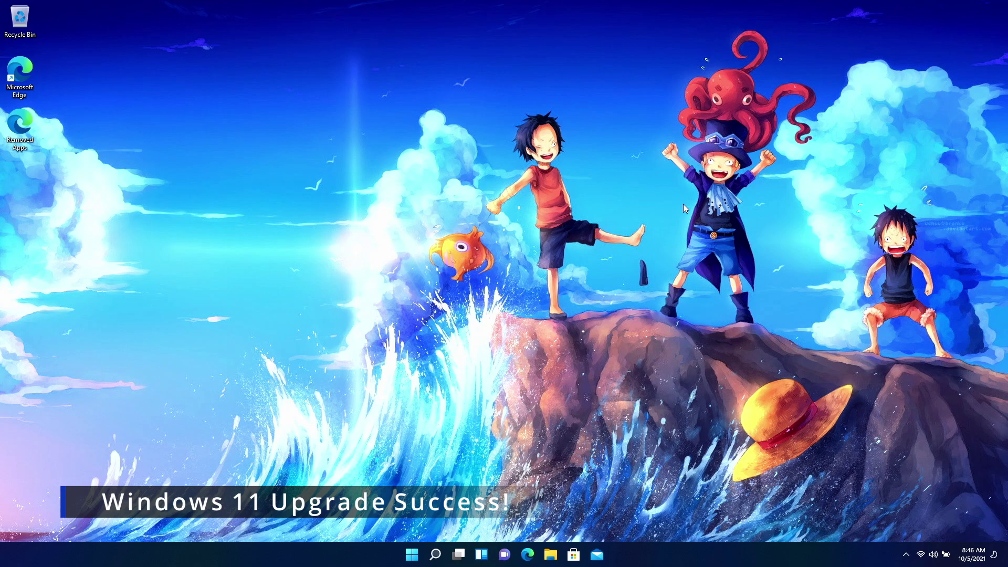
click(412, 558)
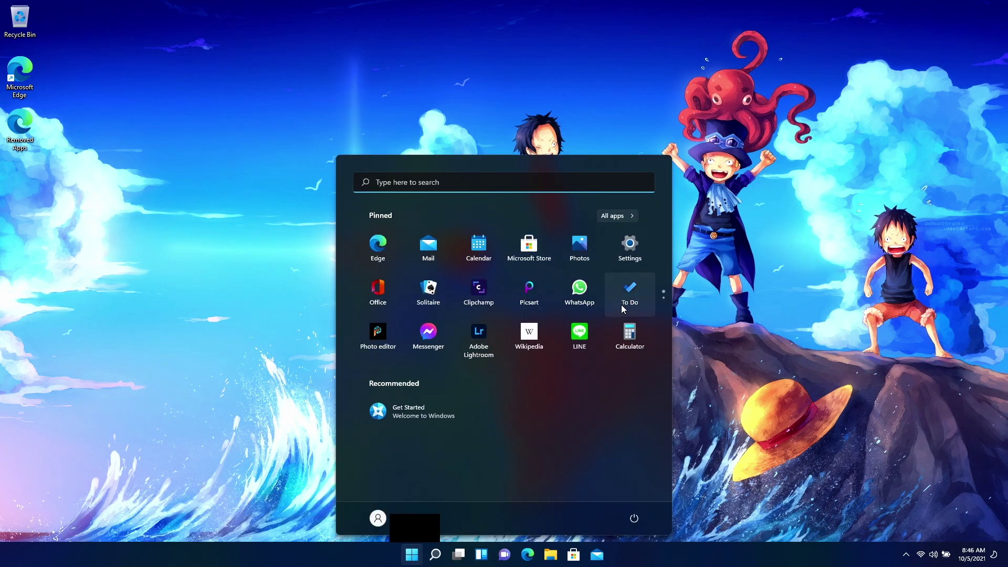
scroll(622, 305, down, 1)
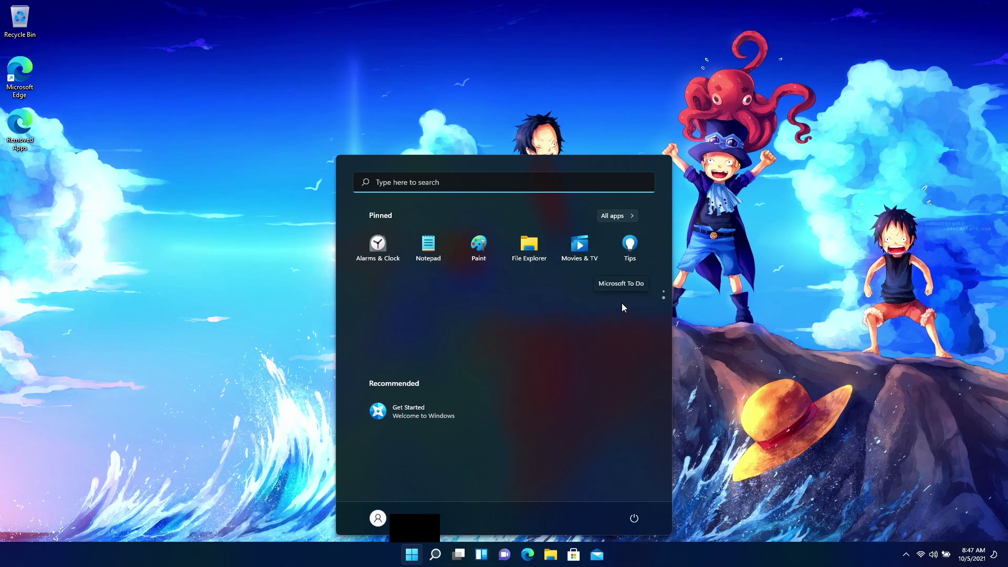
scroll(622, 303, up, 1)
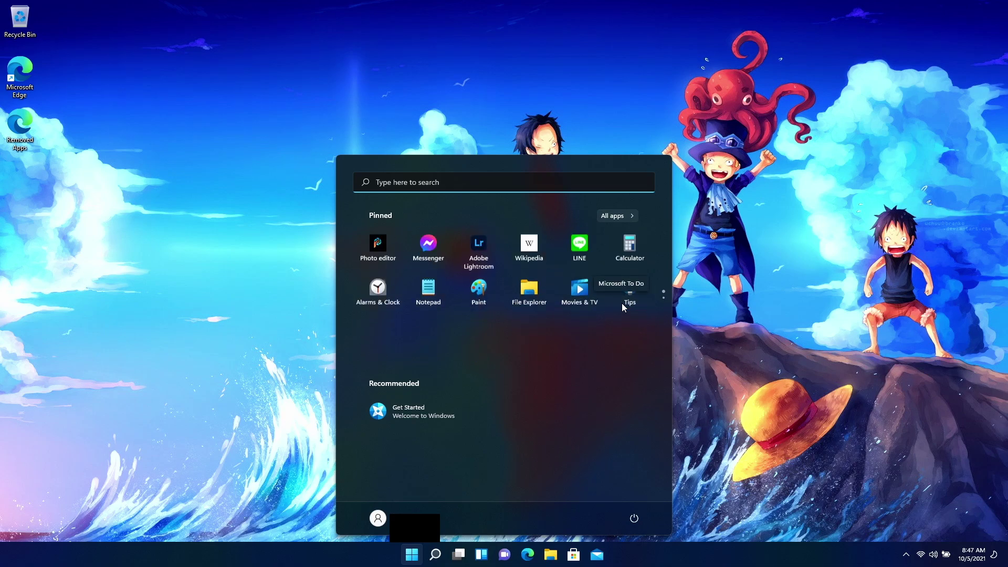
click(272, 254)
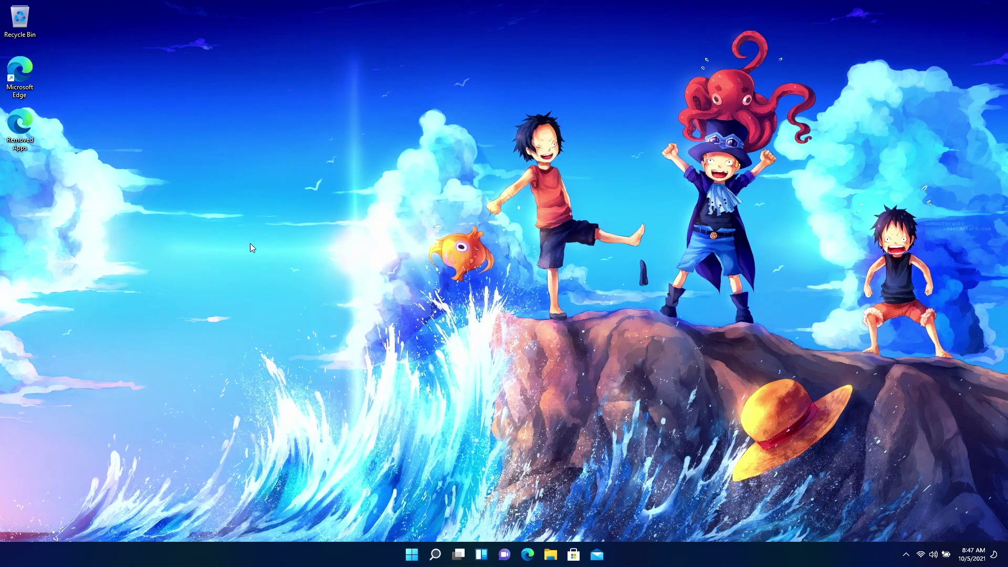
Open the Removed Apps file and scroll through the list to its end
double_click(13, 140)
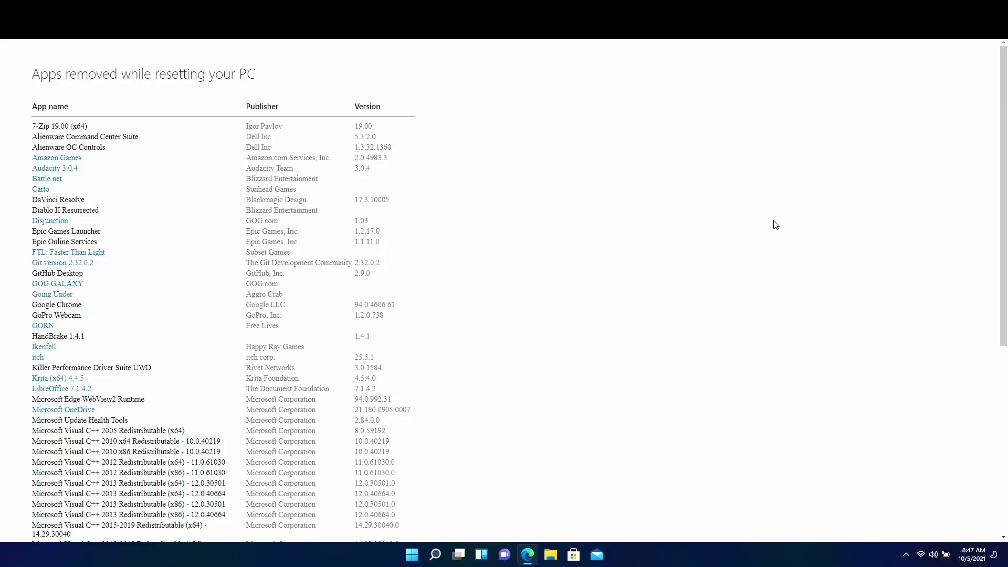
scroll(775, 225, down, 2)
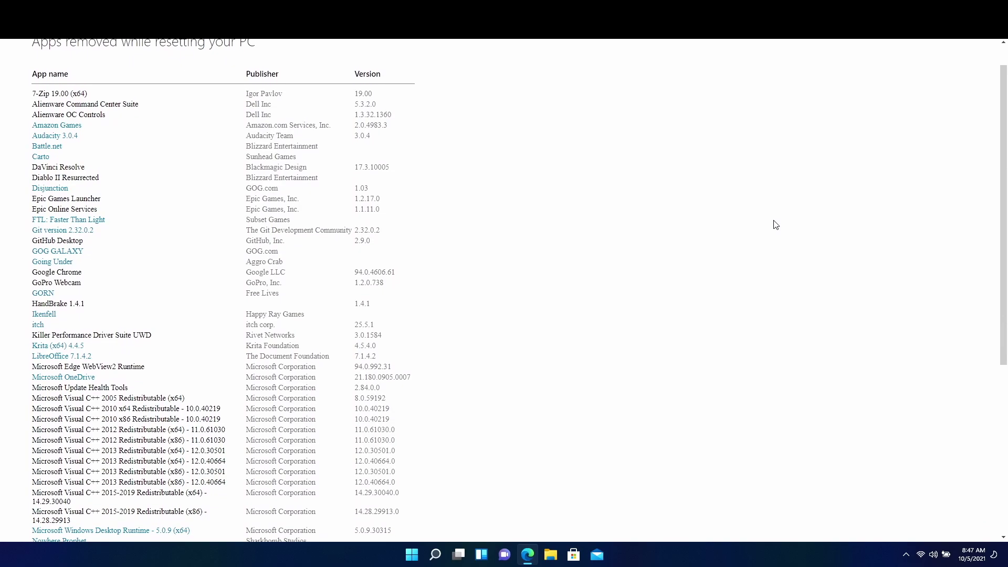
scroll(776, 225, down, 2)
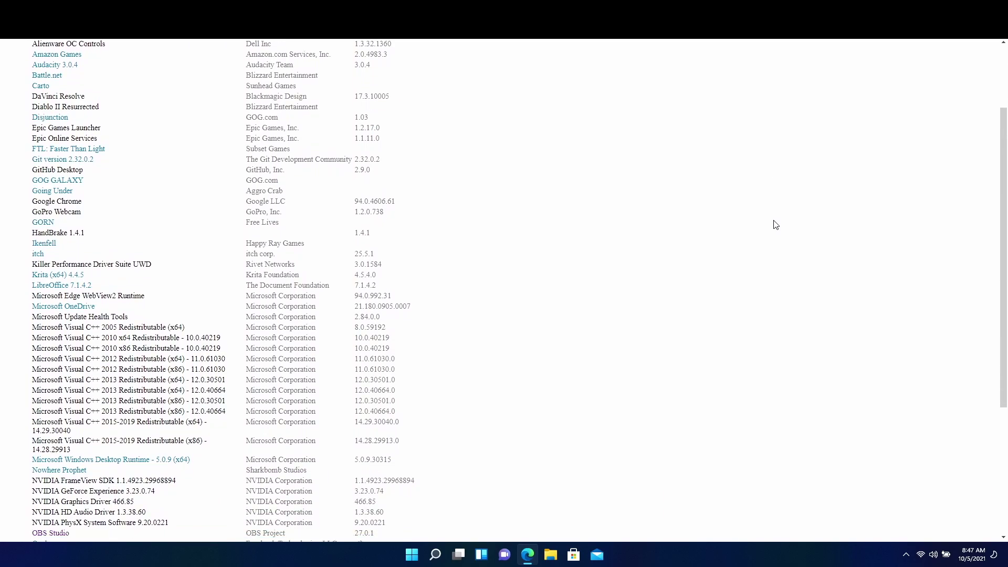
scroll(775, 225, down, 3)
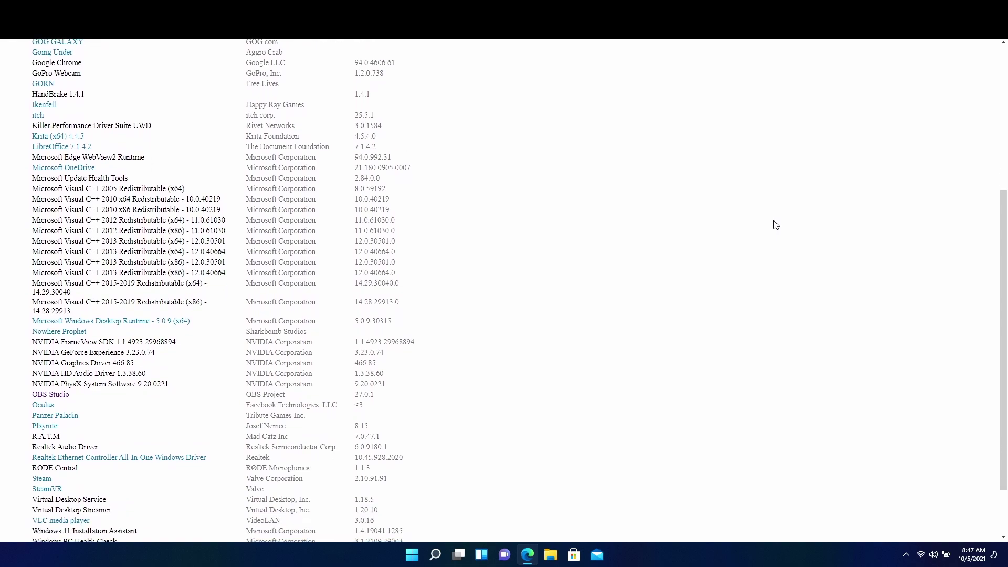
scroll(775, 225, down, 2)
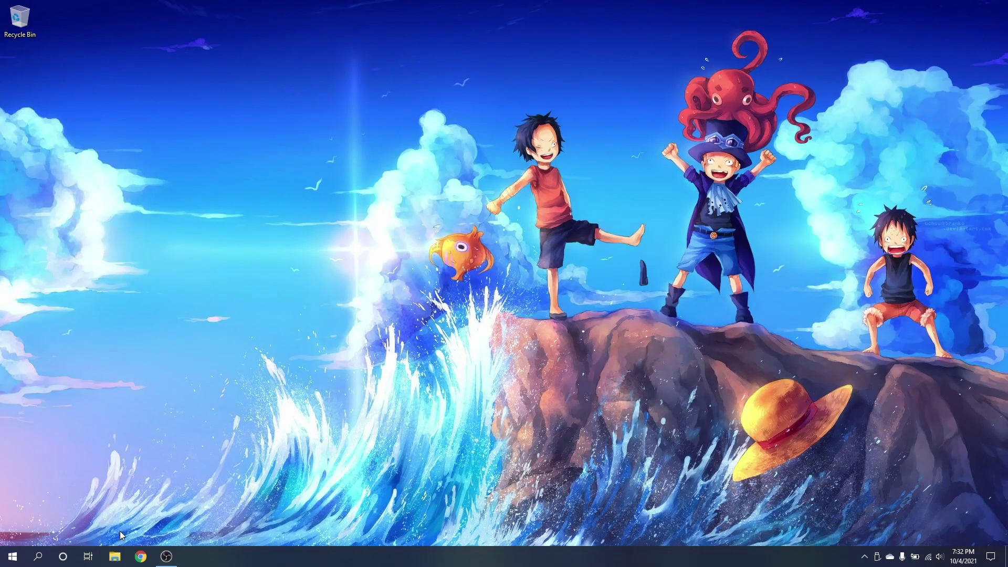
Open File Explorer and go into the Downloads folder
click(114, 556)
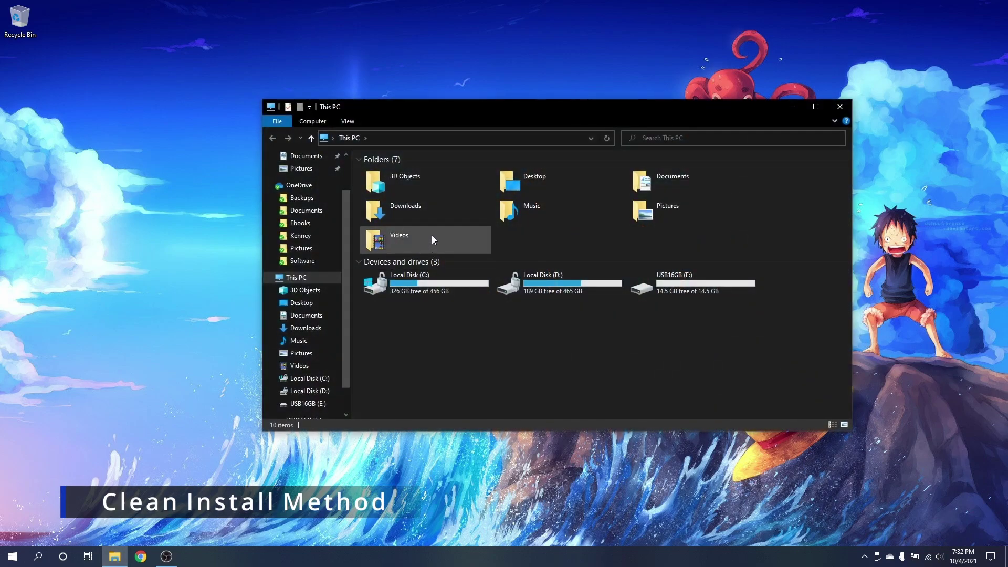
click(404, 218)
double_click(404, 217)
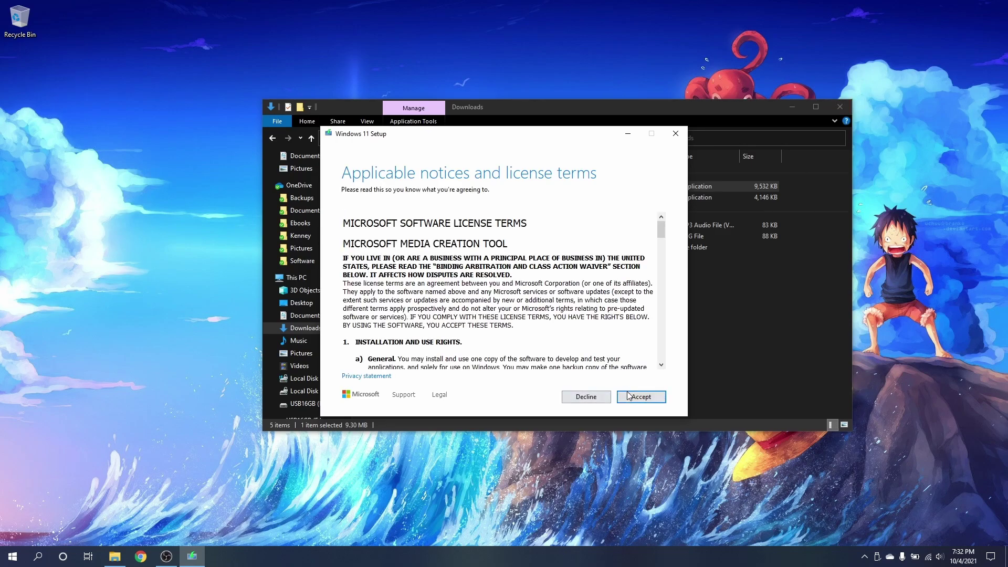
Accept the Media Creation Tool license and finish once the USB media is ready
click(630, 396)
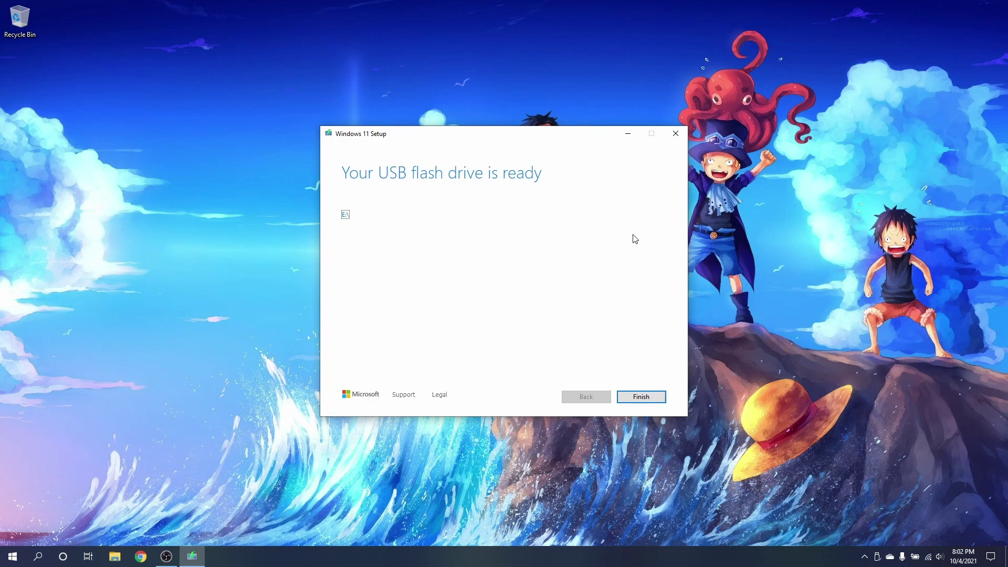
click(642, 397)
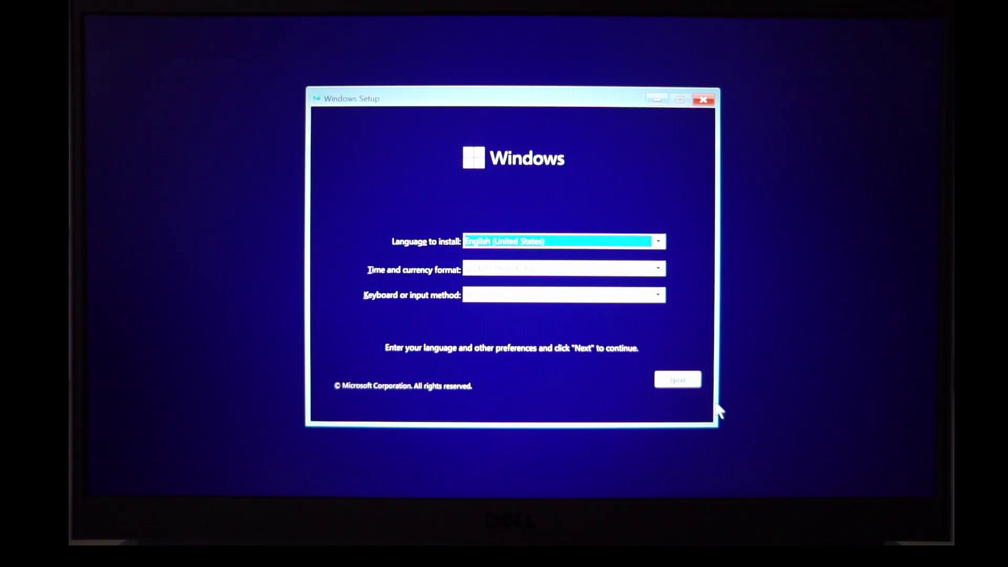
Keep English (United States), start the install, and accept the Microsoft license terms
click(684, 382)
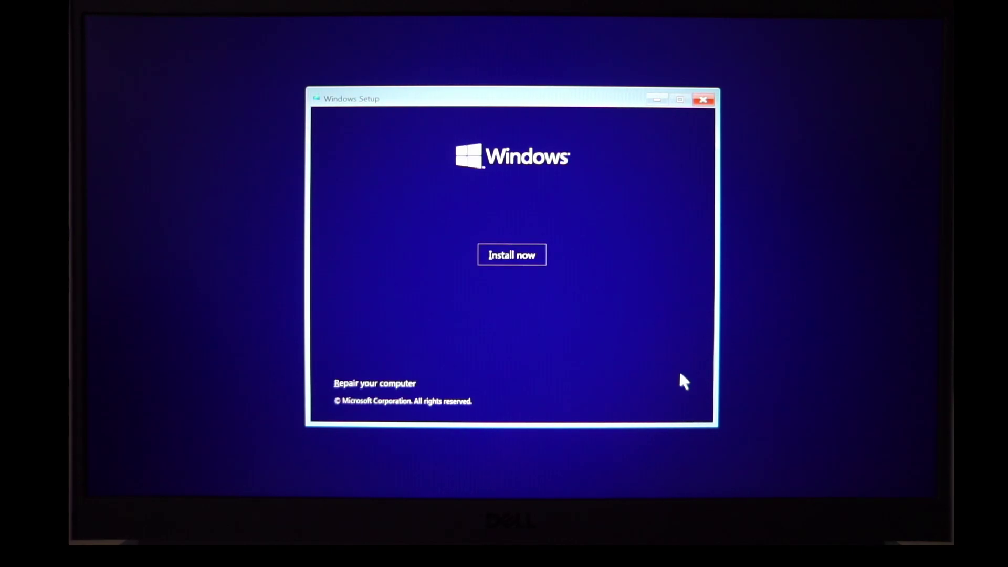
click(529, 257)
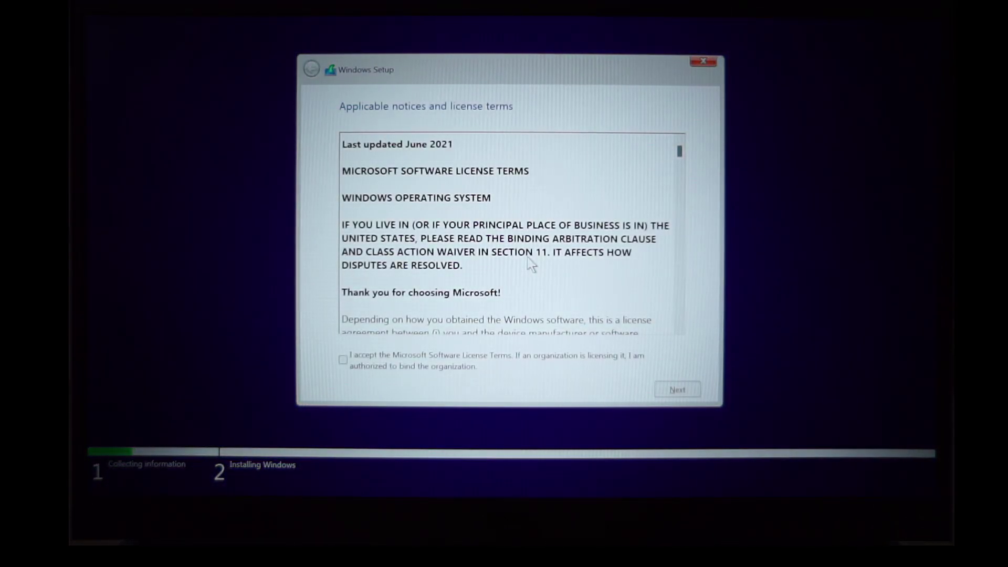
click(343, 360)
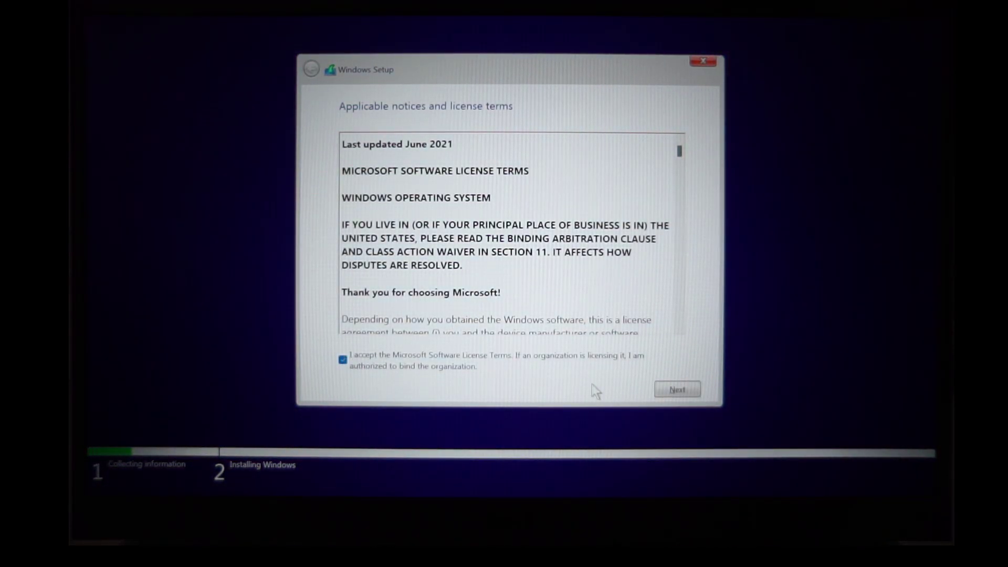
Choose a custom install and delete the Drive 0 ESP partition
click(677, 389)
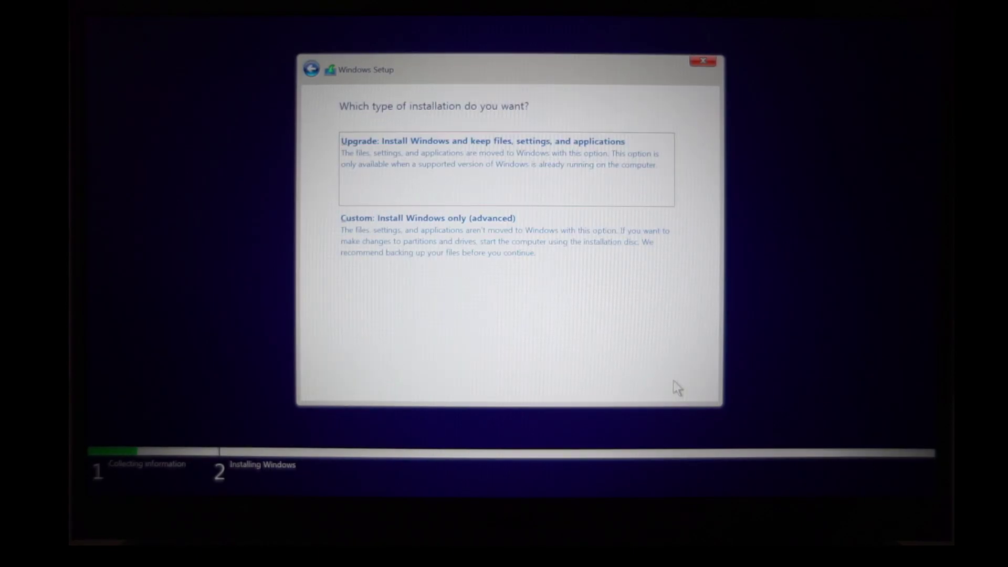
click(462, 235)
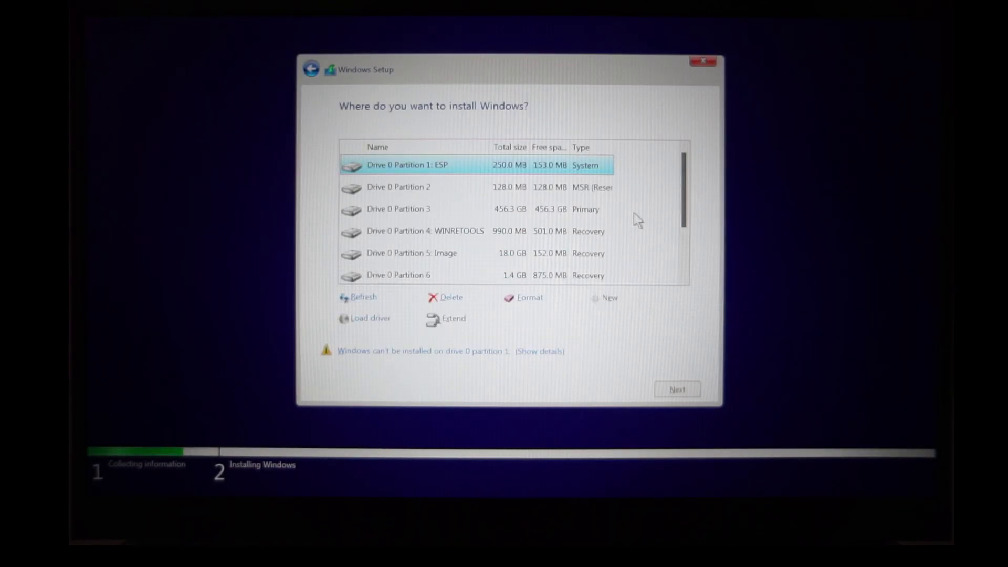
scroll(682, 181, down, 2)
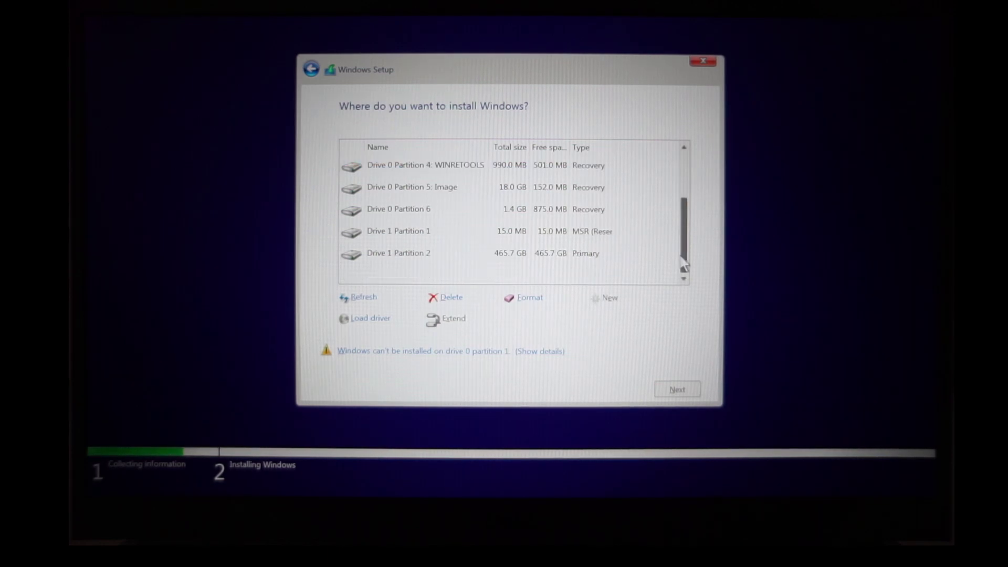
scroll(682, 164, up, 2)
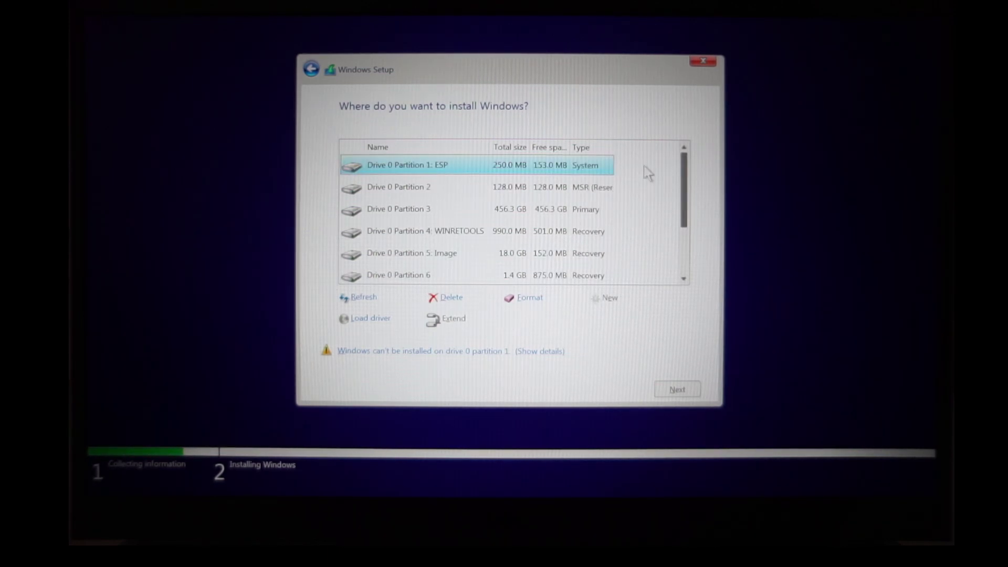
click(445, 307)
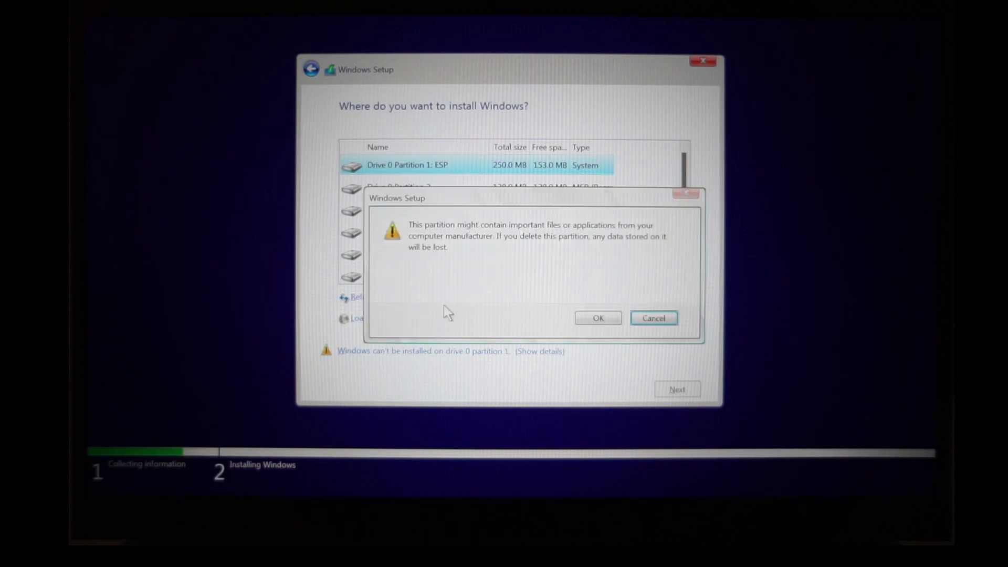
click(597, 317)
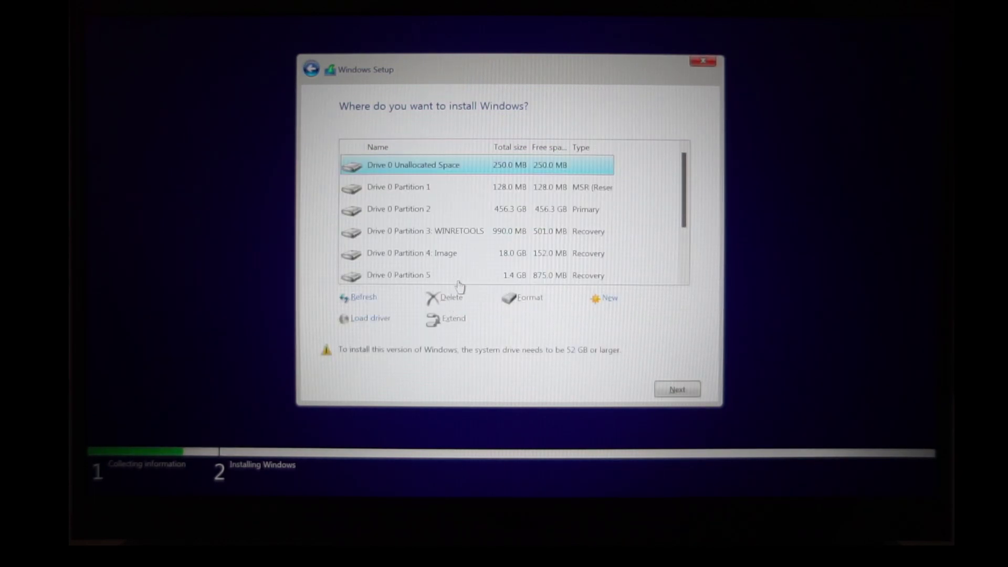
Delete the 128 MB MSR and 456.3 GB primary partitions, then install onto Drive 0 unallocated space
click(496, 186)
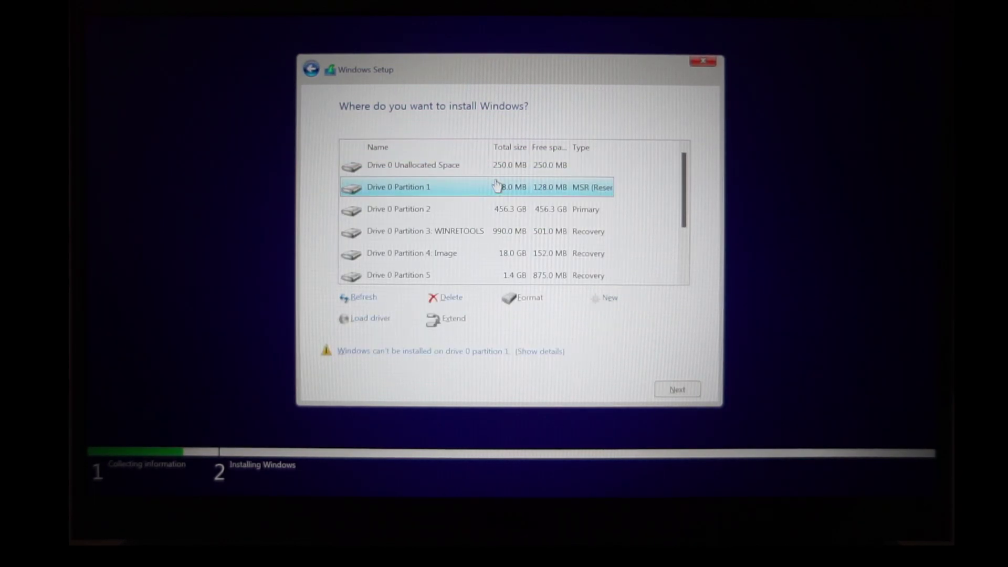
click(452, 297)
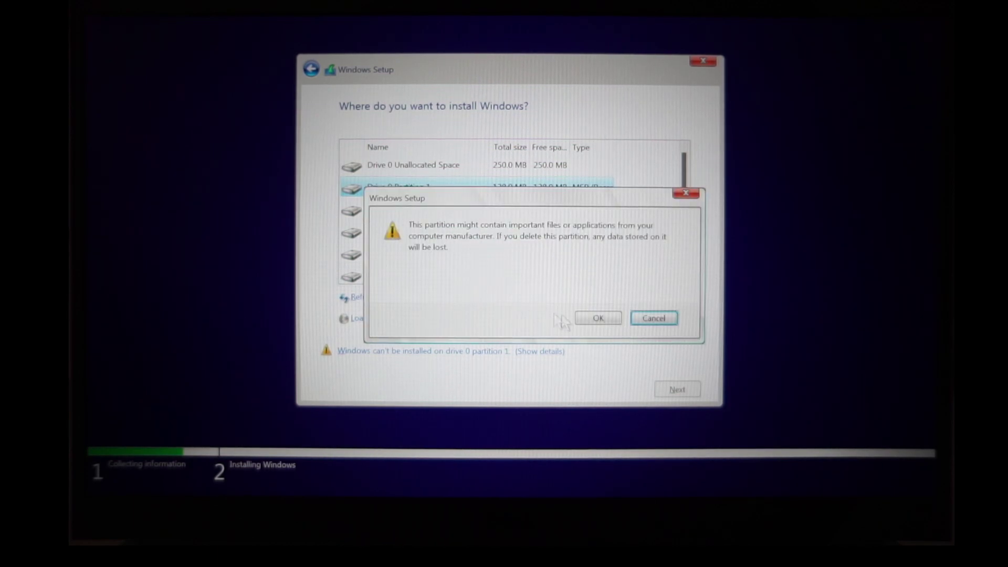
click(593, 317)
click(468, 190)
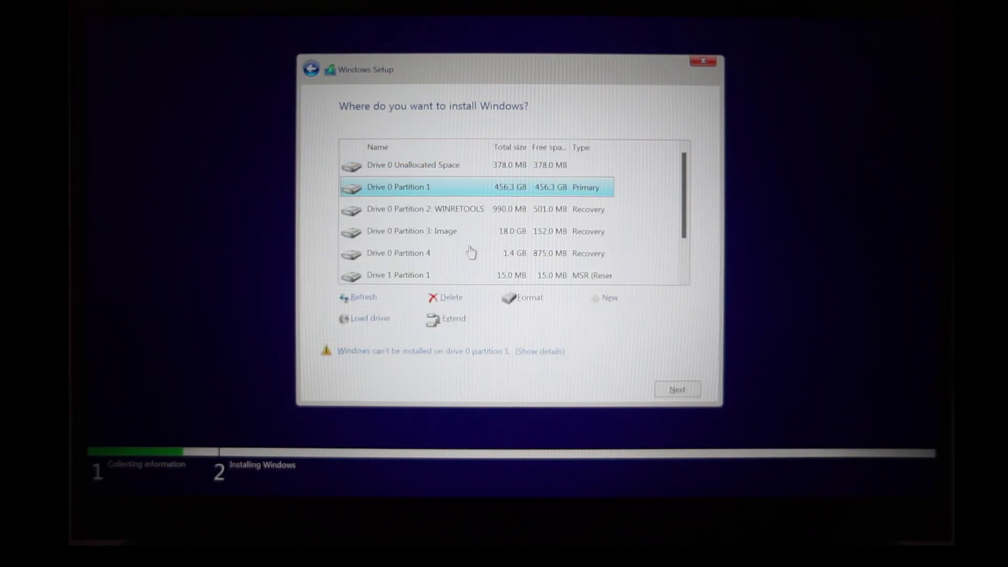
click(457, 299)
click(597, 318)
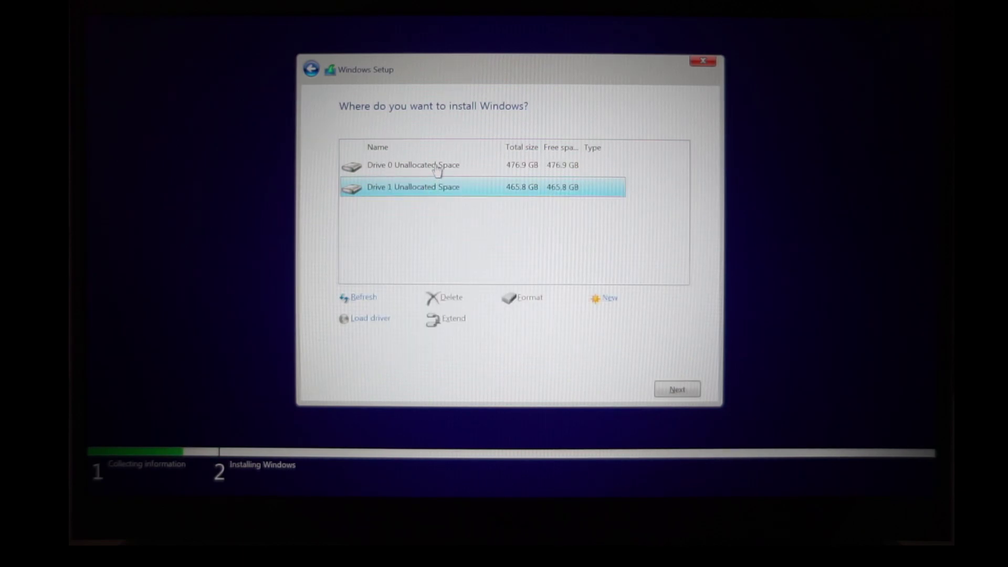
click(438, 166)
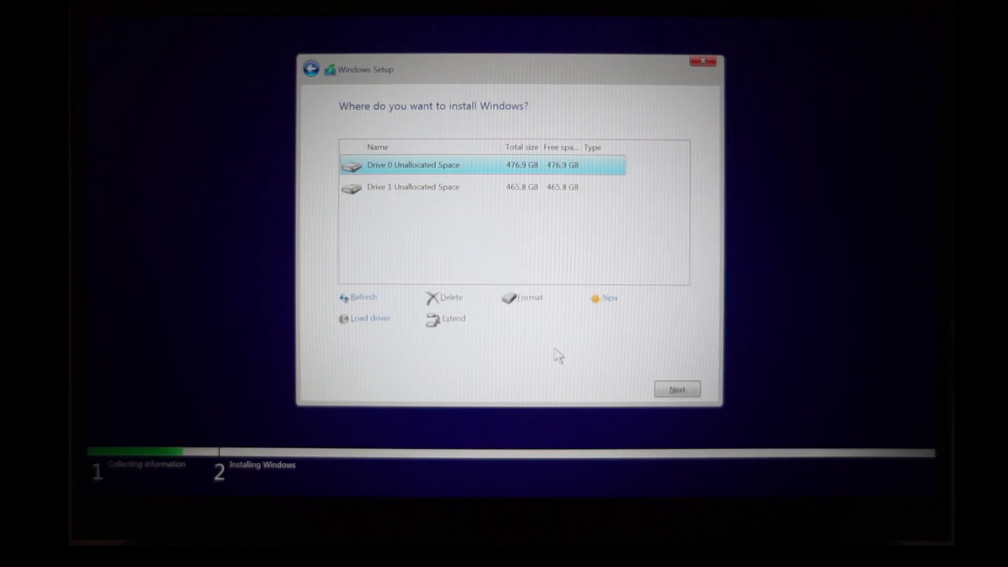
click(670, 391)
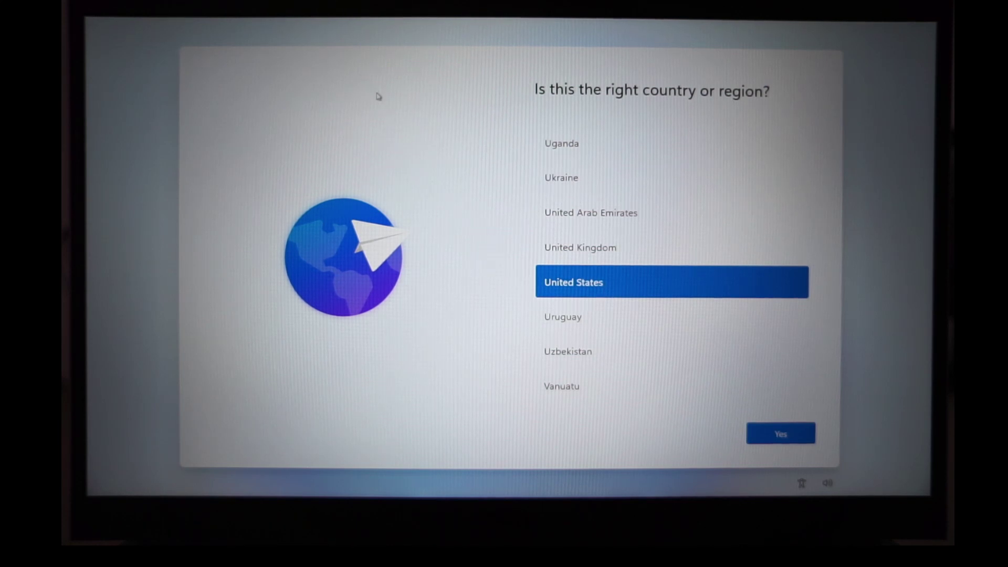
Confirm United States as the region and US as the keyboard layout
click(781, 433)
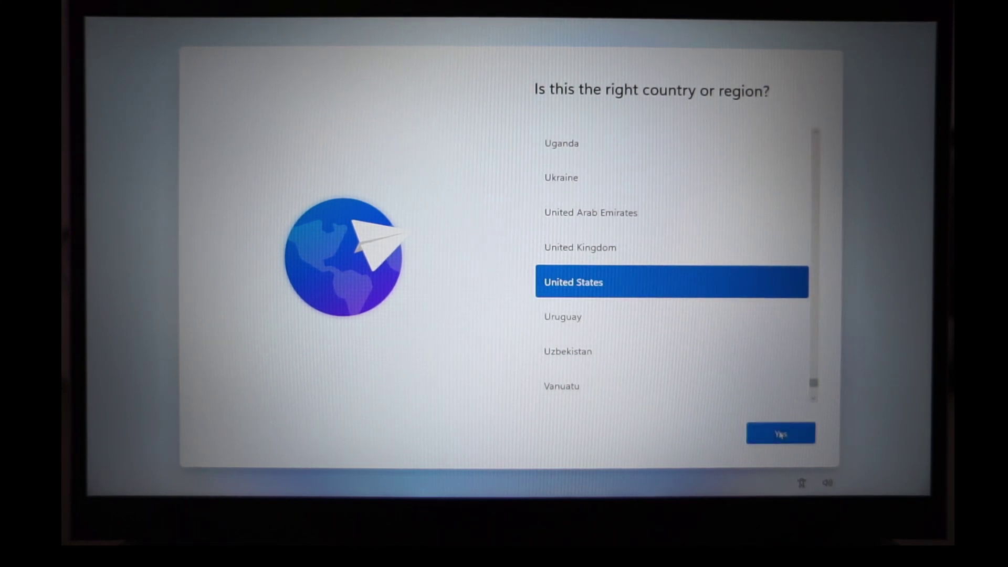
click(781, 433)
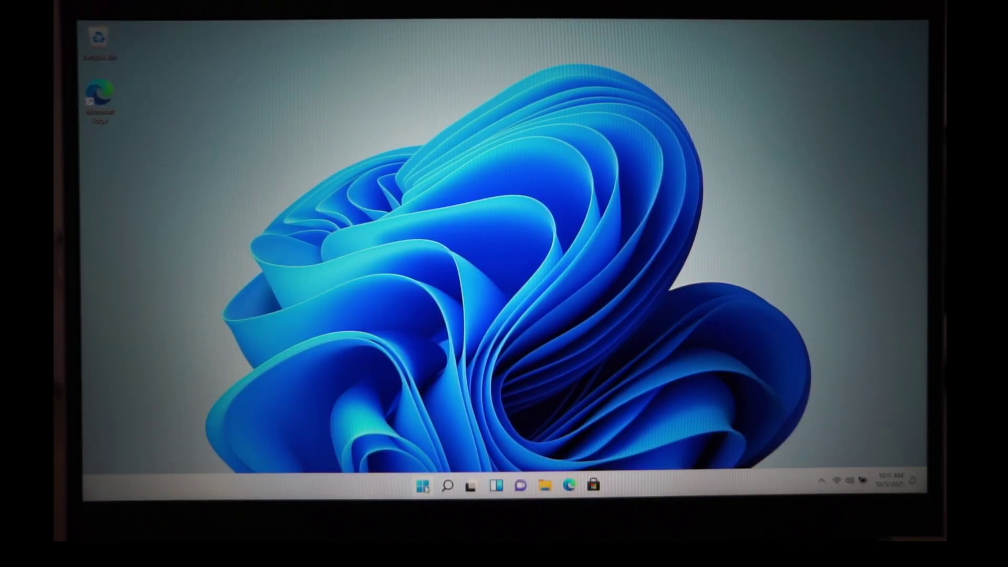
Show Windows Update in Settings and review pending updates like KB2267602 and NVIDIA Display
key(super+i)
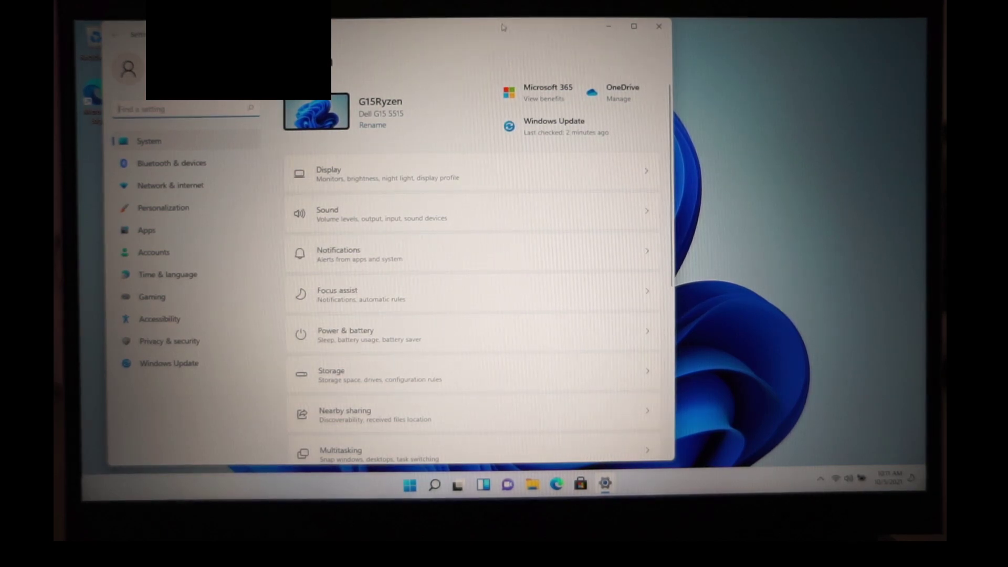
drag(502, 28, 610, 29)
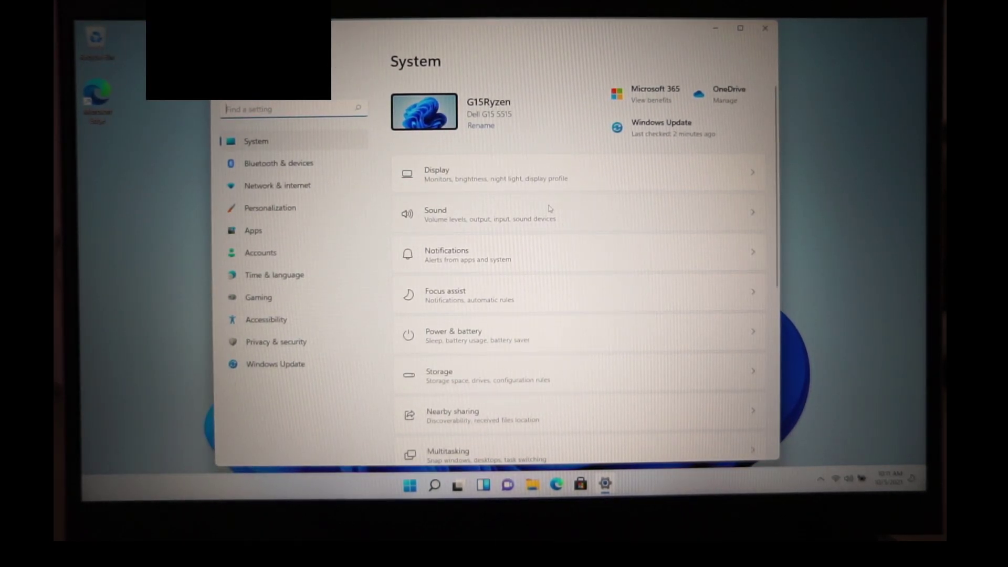
click(308, 366)
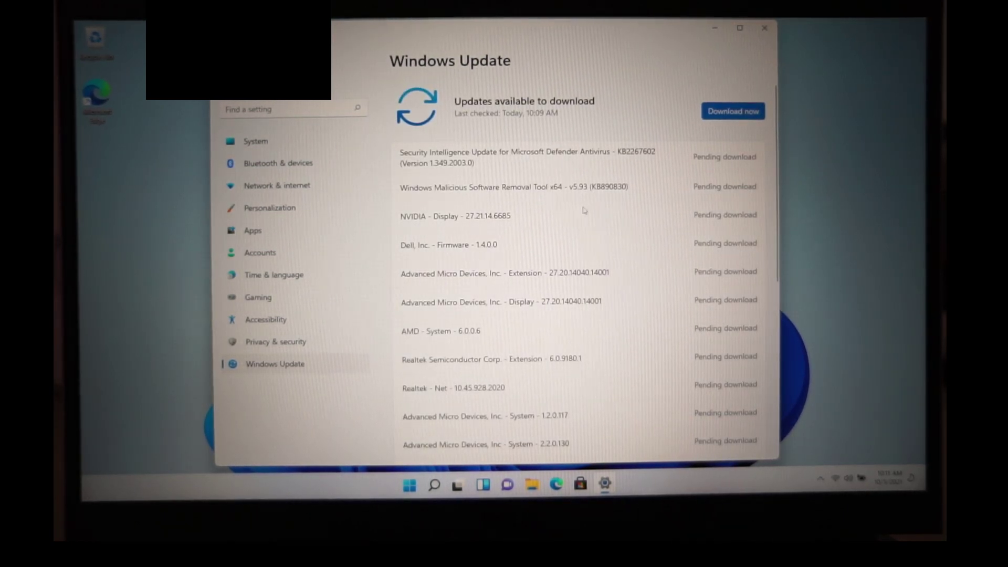
scroll(608, 267, down, 6)
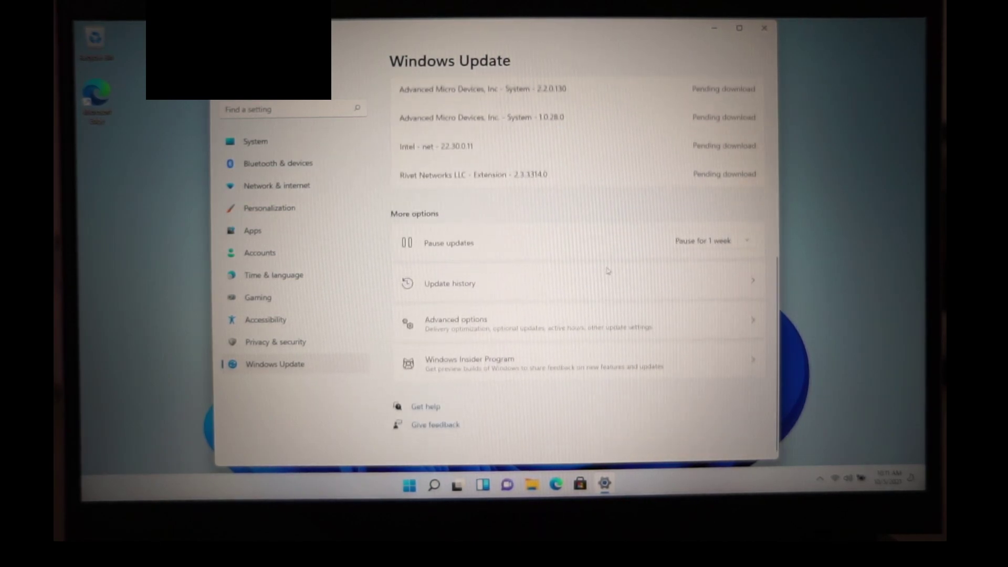
scroll(607, 269, up, 6)
scroll(608, 271, down, 6)
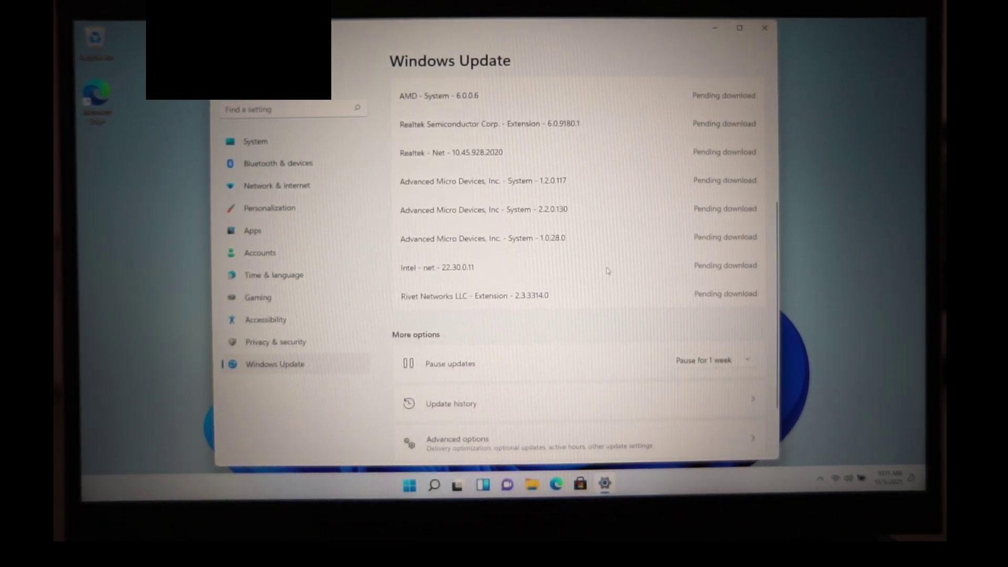
scroll(607, 270, up, 5)
scroll(607, 271, up, 1)
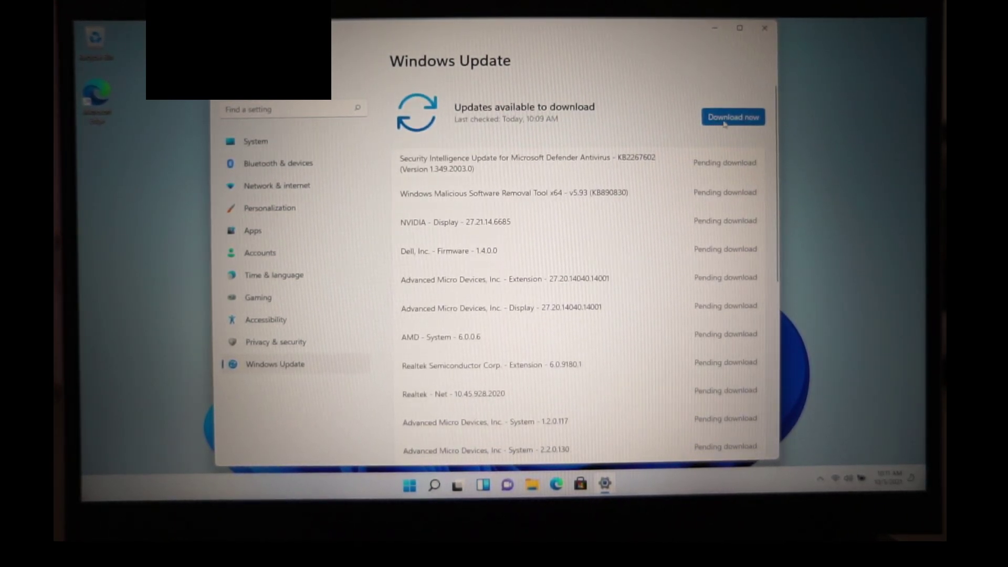